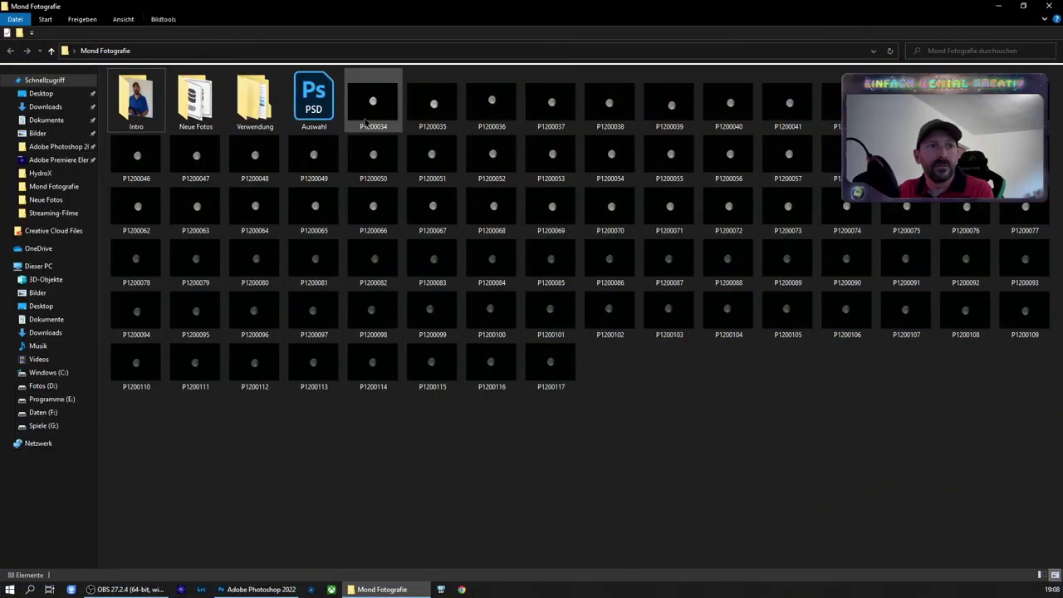
Step: Select photos P1200034 through P1200117 in File Explorer and drag all 84 into Photoshop
left_click(368, 123)
left_click(549, 360, "shift")
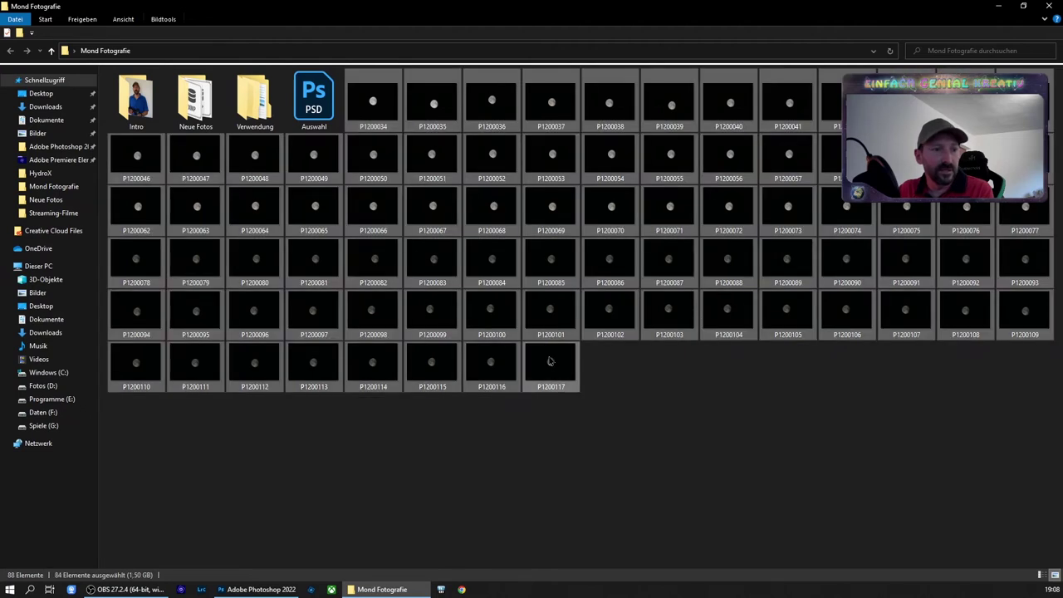
left_click(617, 378)
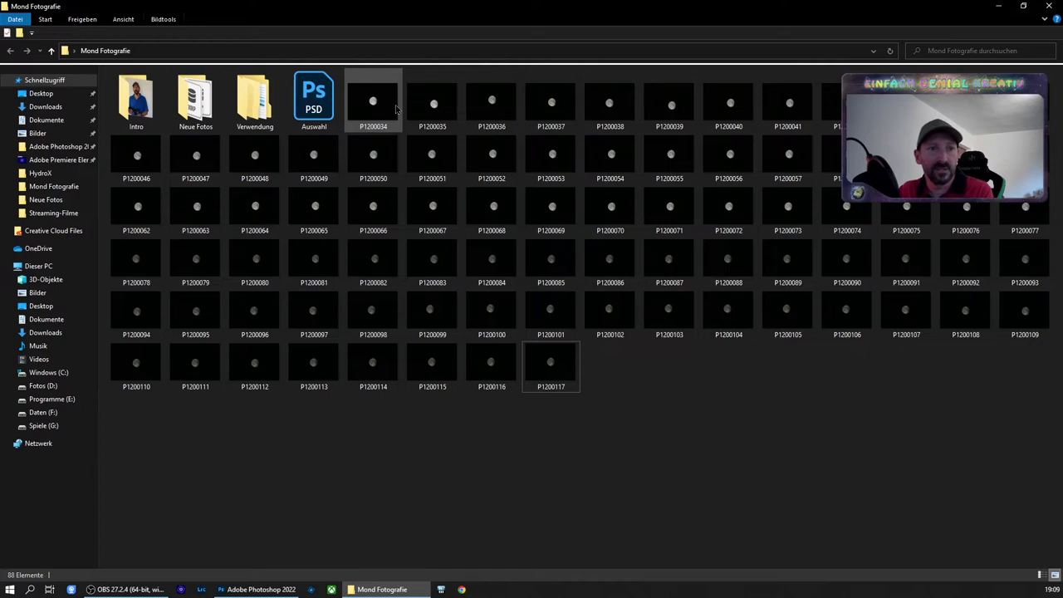
left_click(396, 108)
left_click(548, 360, "shift")
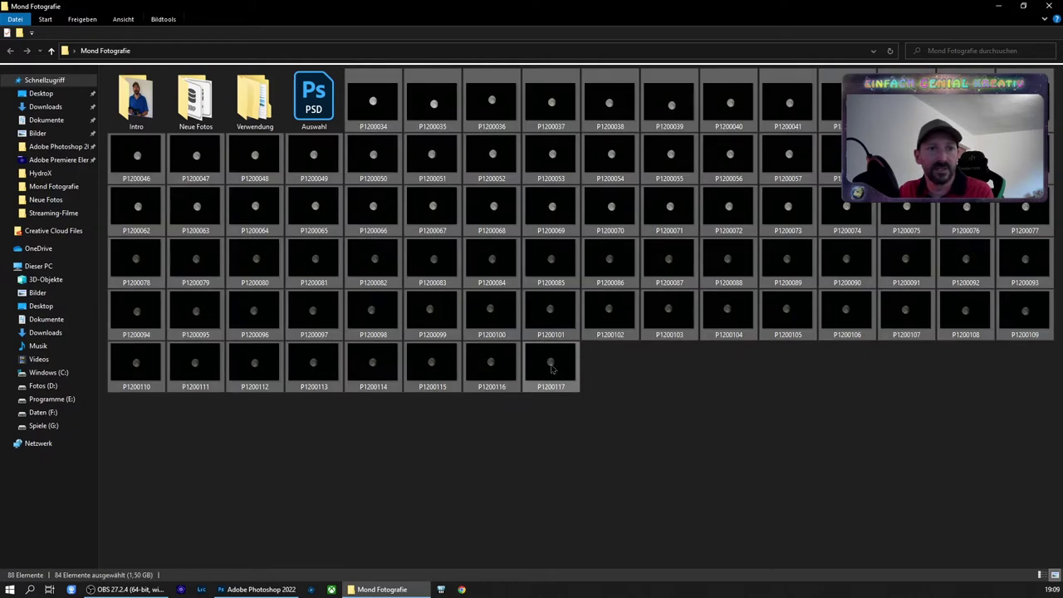
left_click_drag(550, 368, 399, 360)
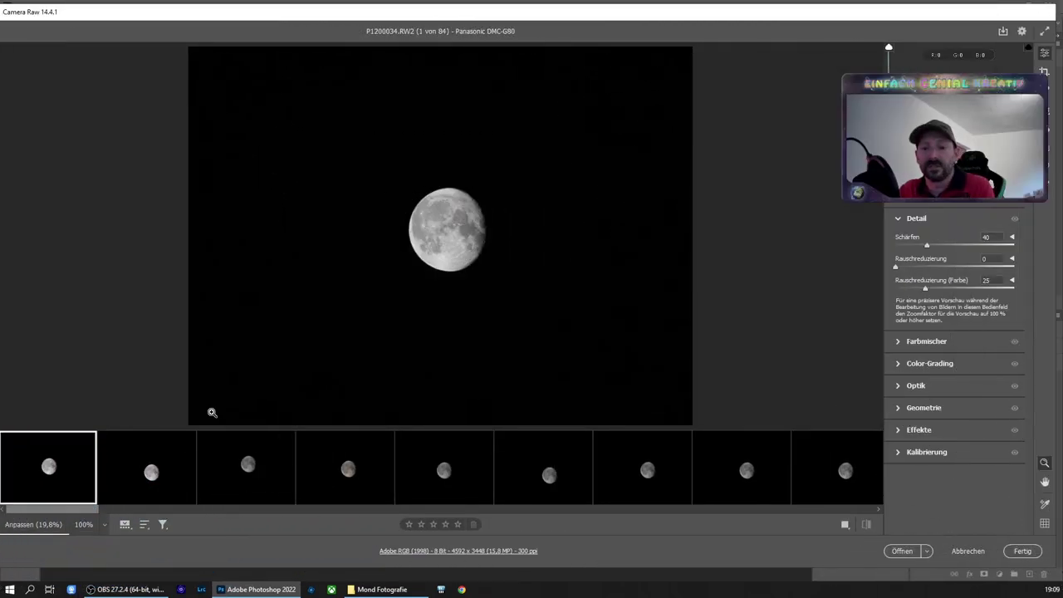
Step: Select all 84 frames in the Camera Raw filmstrip and zoom into the preview
key("ctrl+a")
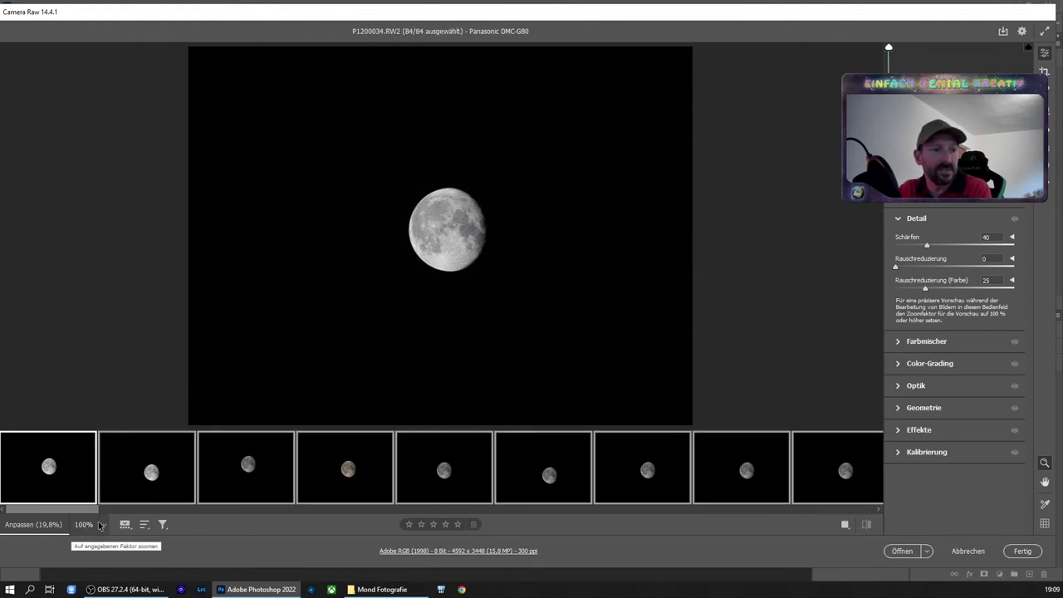
scroll(433, 246, "up", 3)
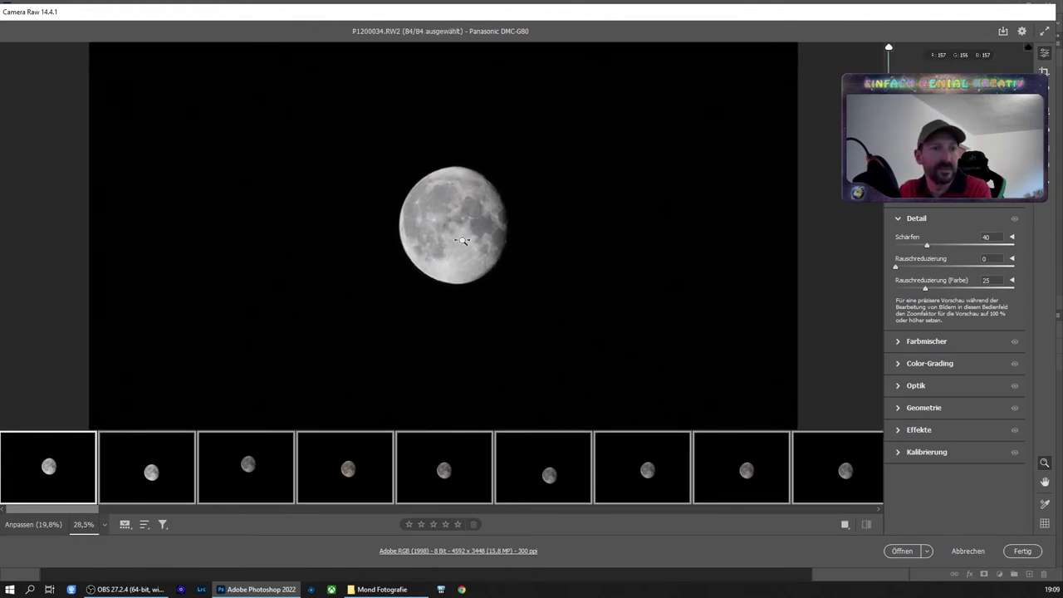
scroll(462, 241, "up", 2)
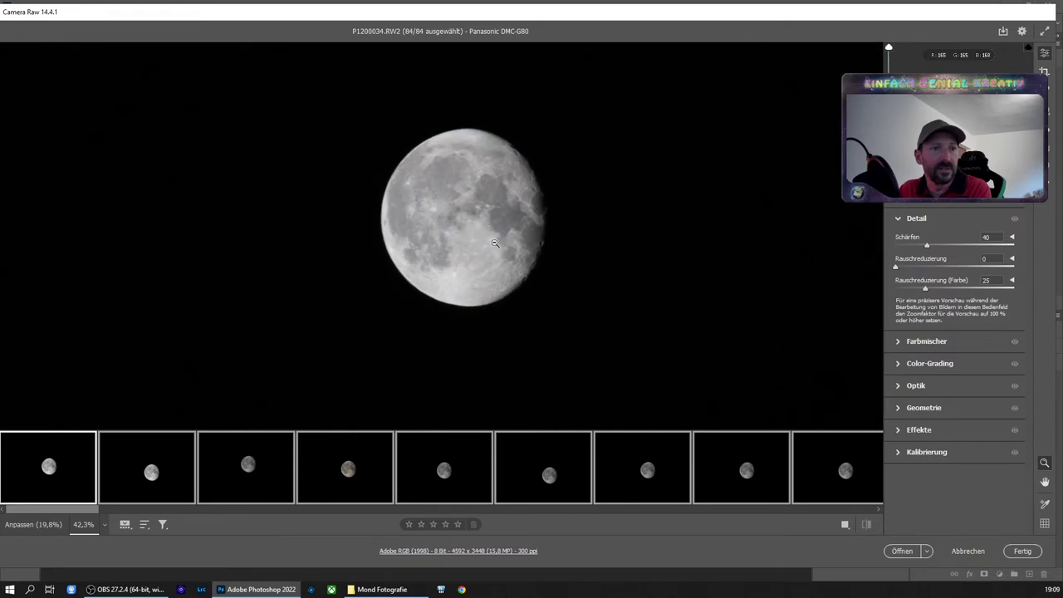
scroll(493, 234, "up", 1)
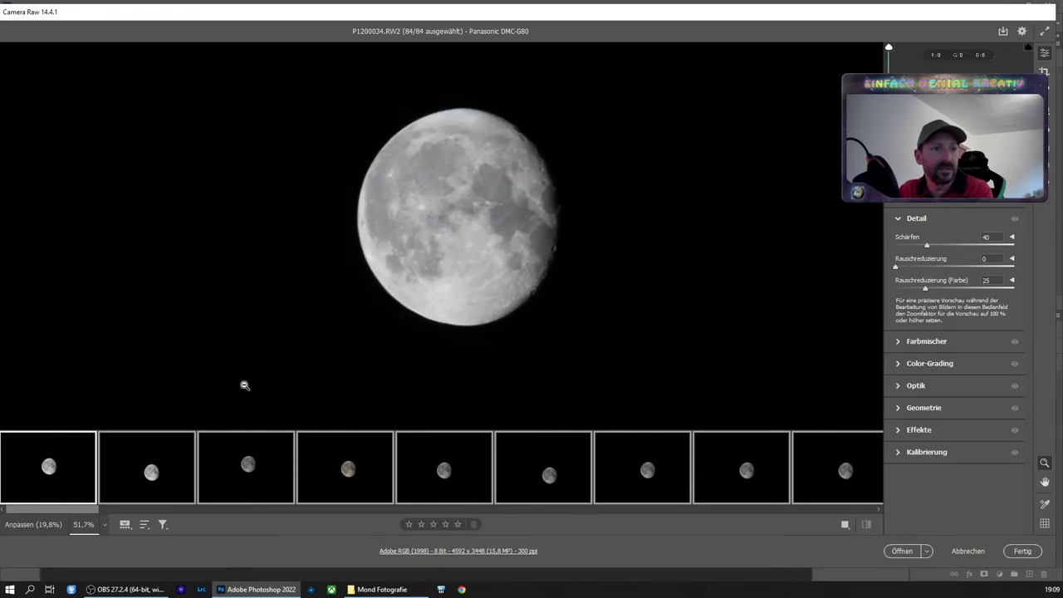
Step: Step through frames P1200035 to P1200037, stopping on P1200037, and zoom closer on the moon
left_click(135, 461)
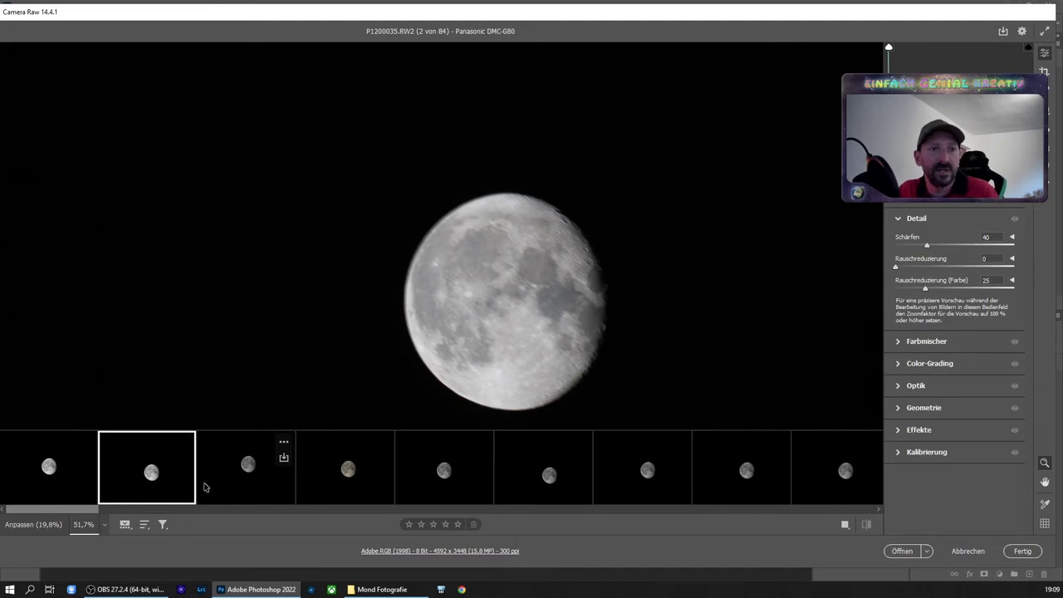
left_click(231, 491)
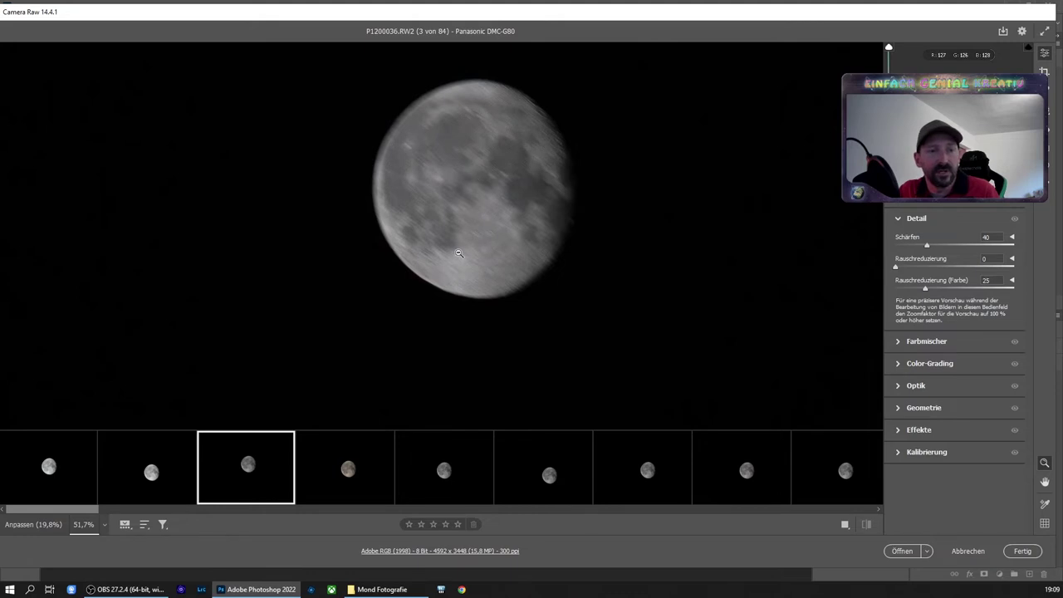
left_click(356, 457)
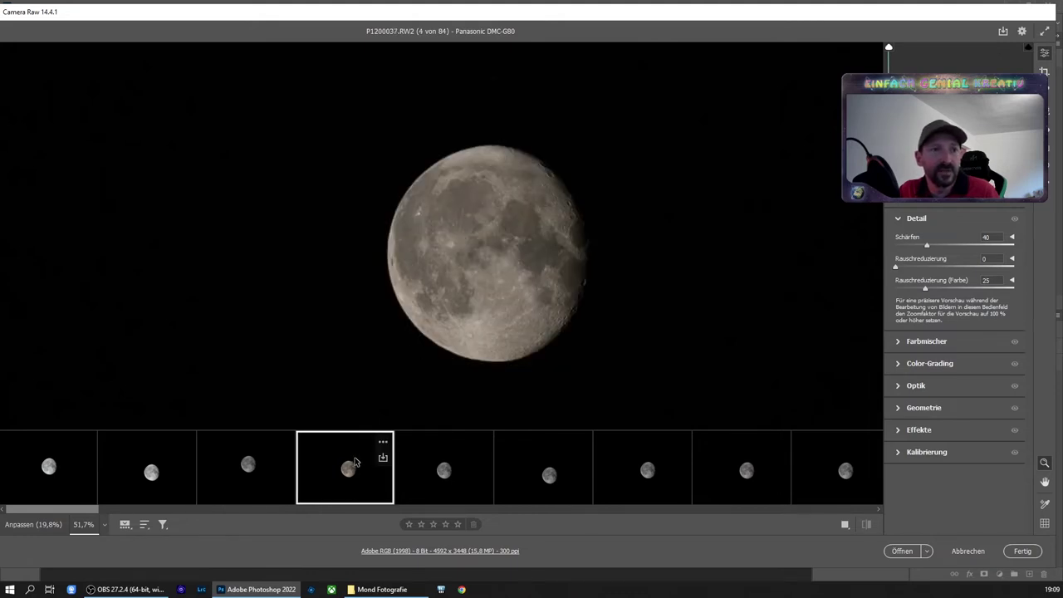
left_click_drag(510, 274, 534, 277)
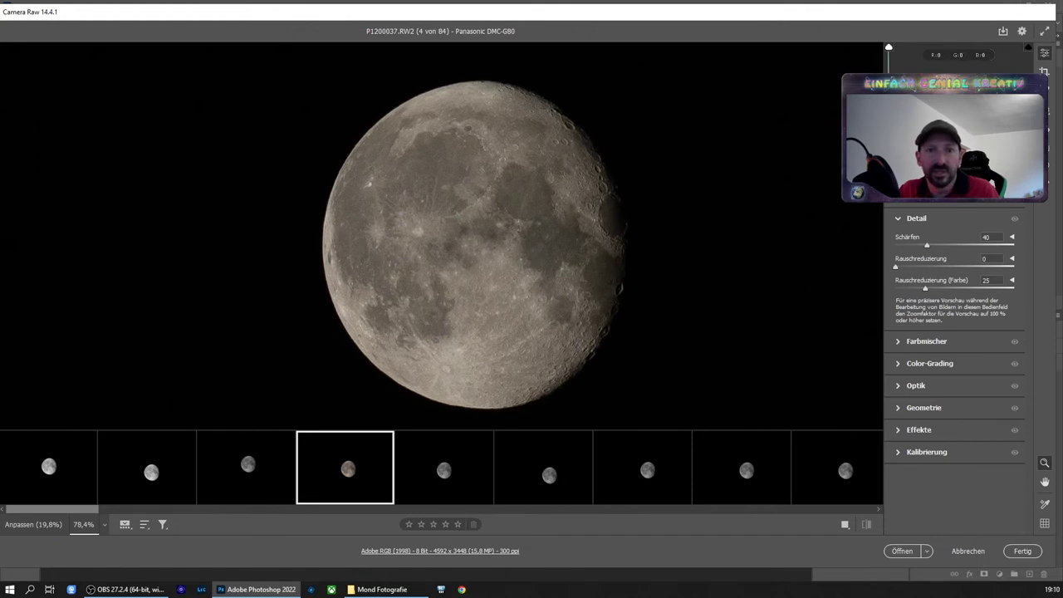
scroll(955, 365, "up", 5)
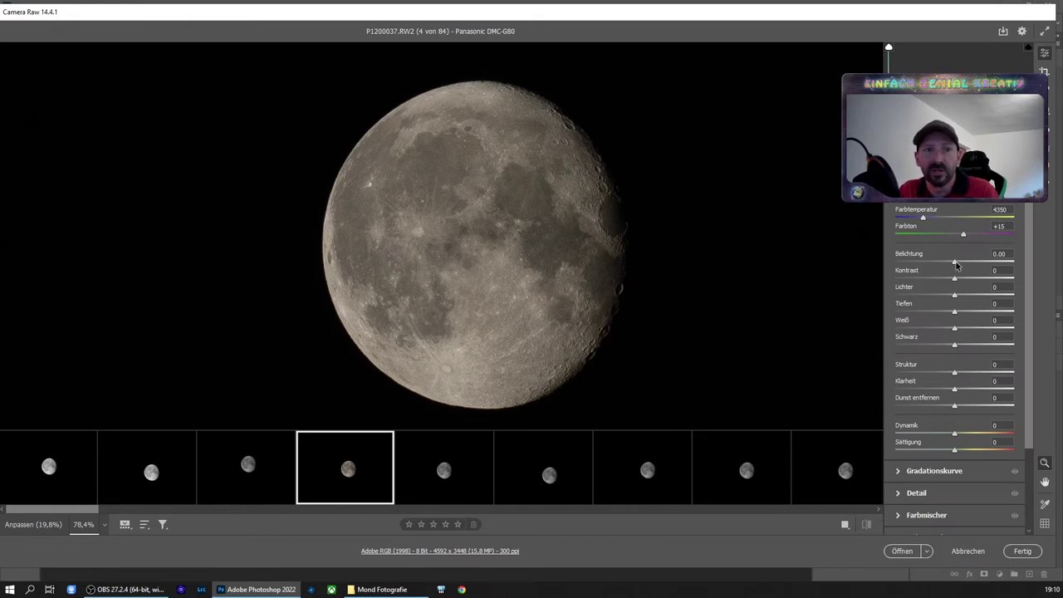
Step: Set Exposure +0.15, Texture +12, Clarity -9, Dehaze +19, Vibrance +10, Saturation +15, Temperature 4600
left_click(957, 262)
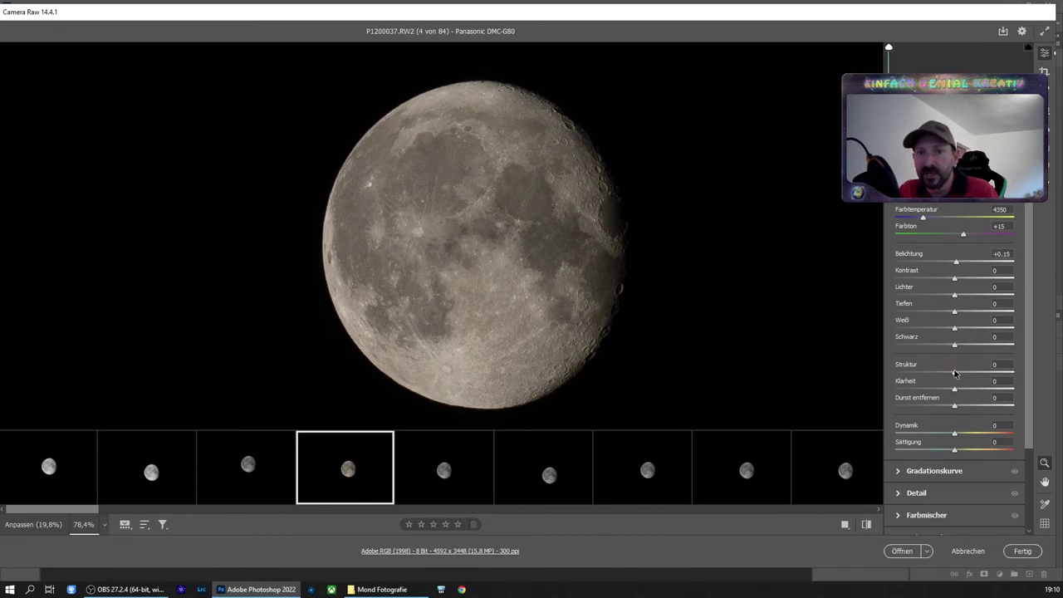
mouse_move(954, 374)
left_mouse_down()
mouse_move(949, 389)
mouse_move(963, 373)
mouse_move(966, 407)
left_mouse_up()
left_click(962, 407)
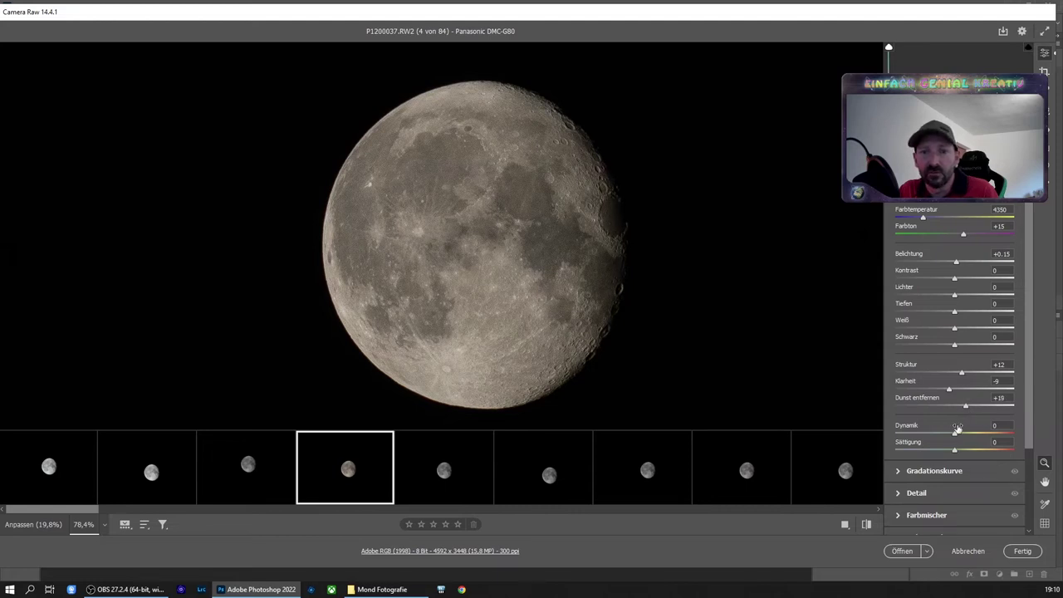
left_click(961, 433)
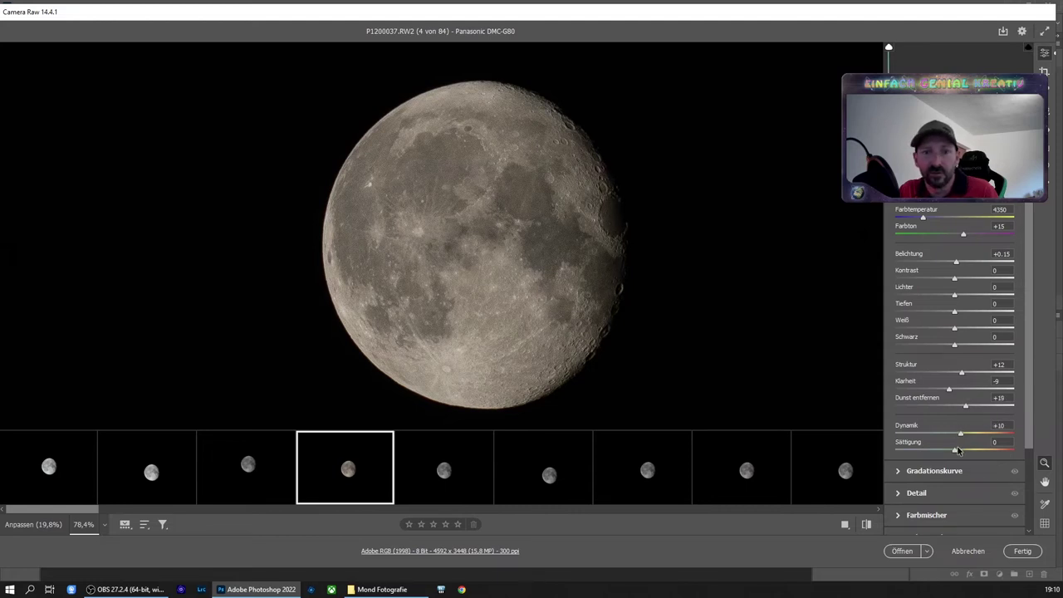
left_click(960, 450)
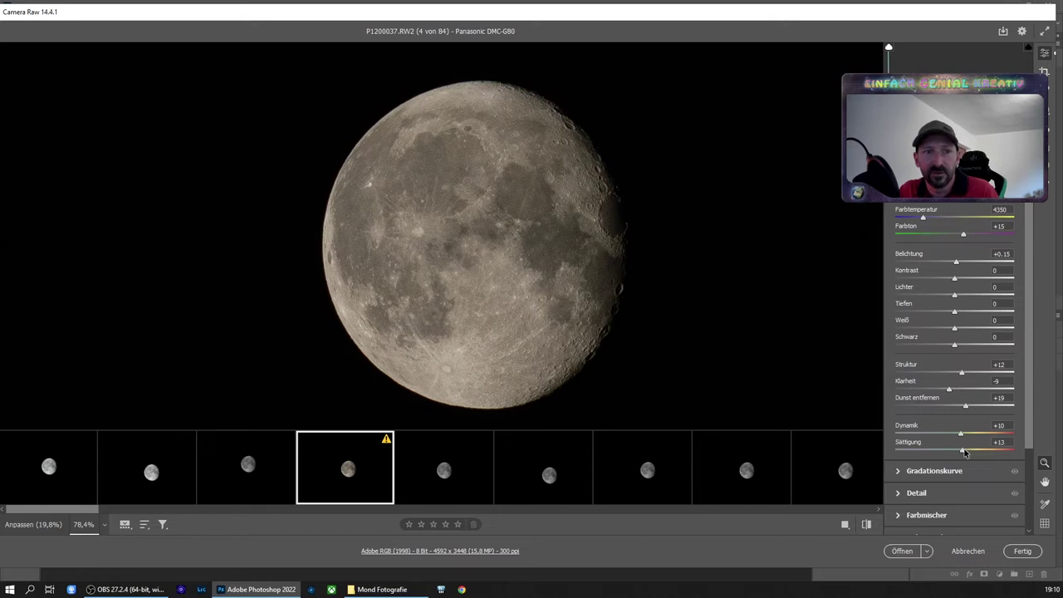
left_click_drag(964, 451, 966, 451)
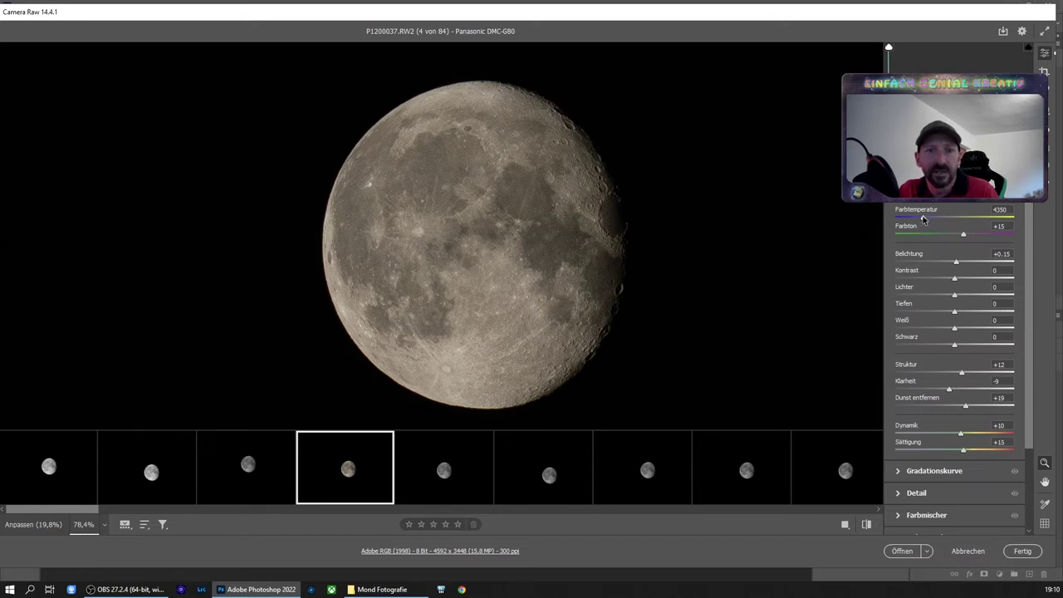
left_click_drag(923, 217, 926, 217)
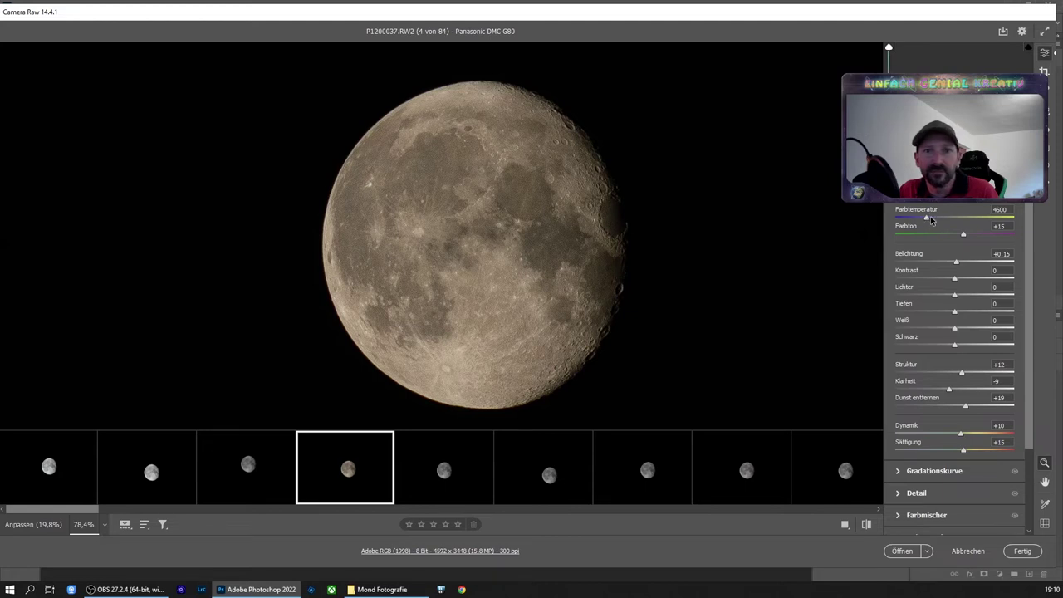
Step: Raise Detail sharpening to 55, compare against the next frame, then reselect all 84 frames
left_click(897, 492)
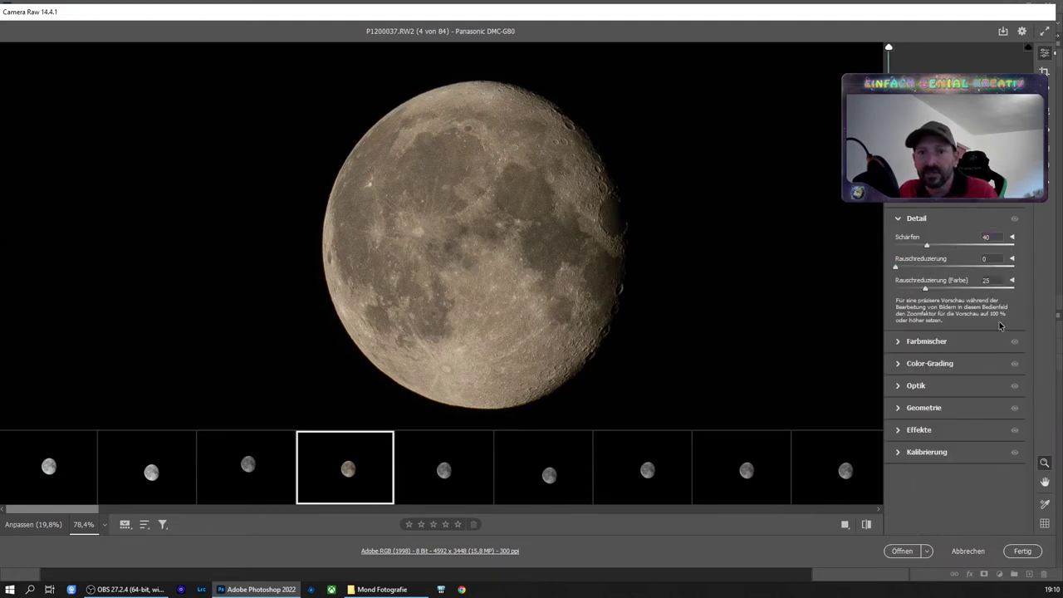
left_click(987, 237)
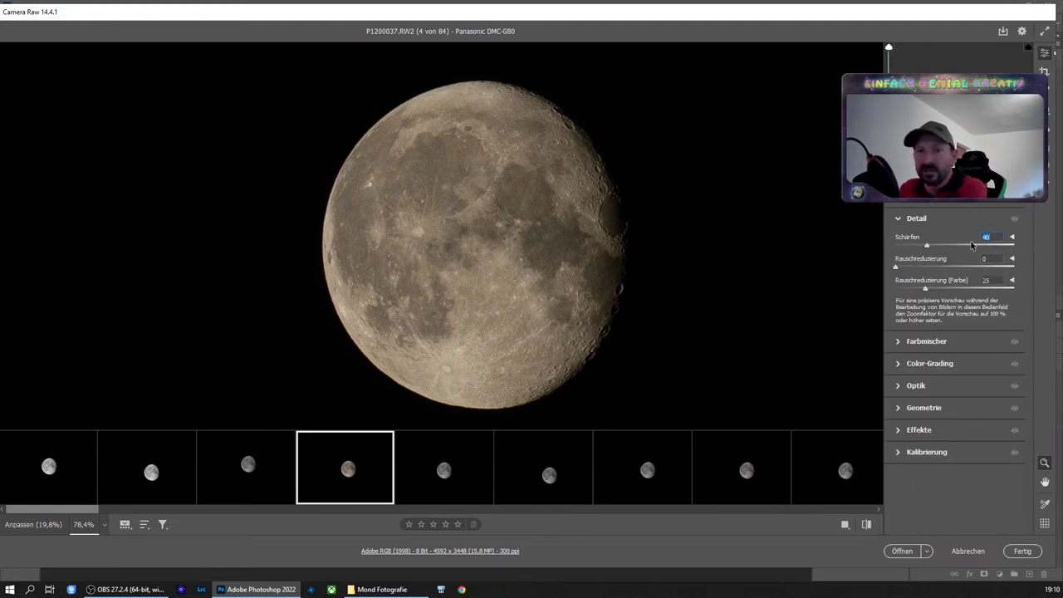
type("55")
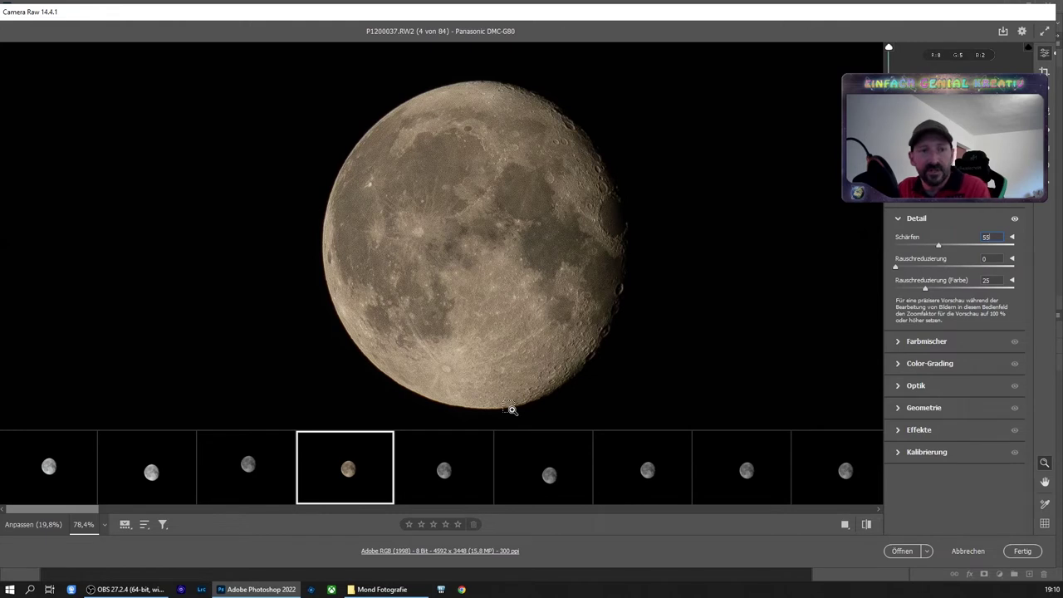
key("Return")
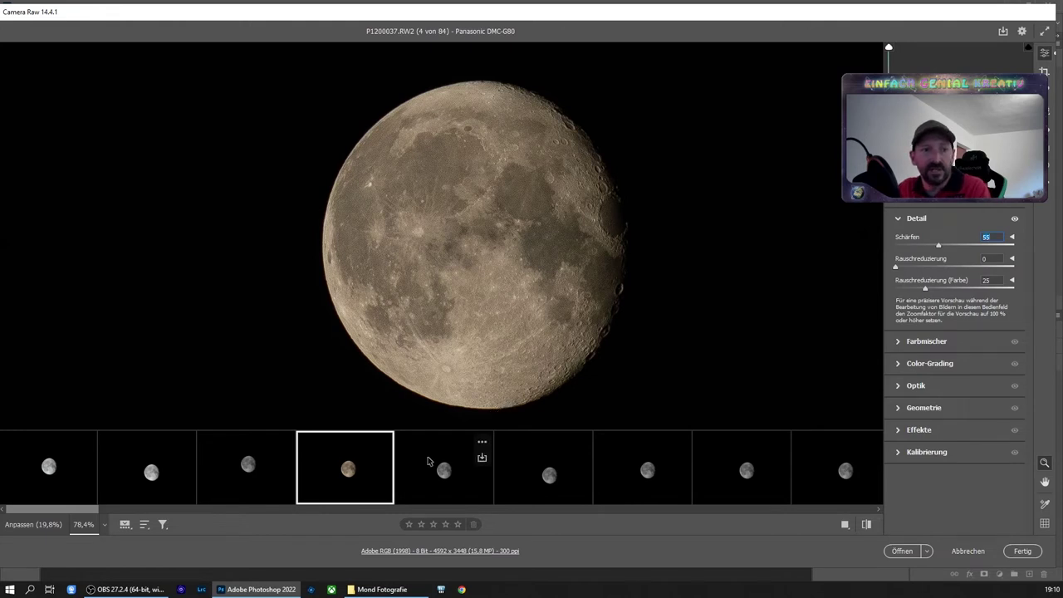
left_click(440, 461)
left_click(349, 469)
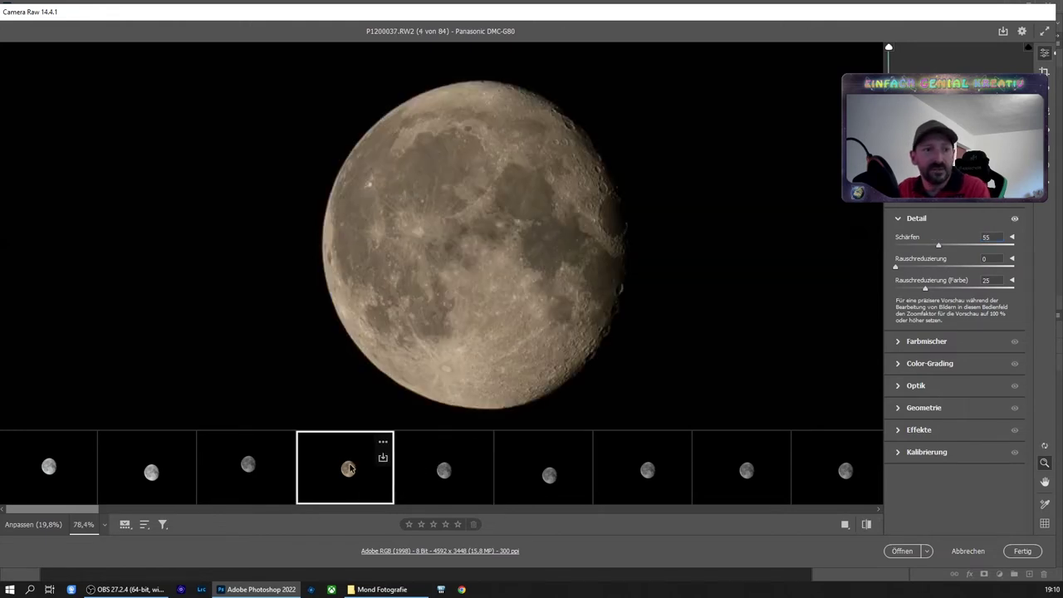
key("ctrl+a")
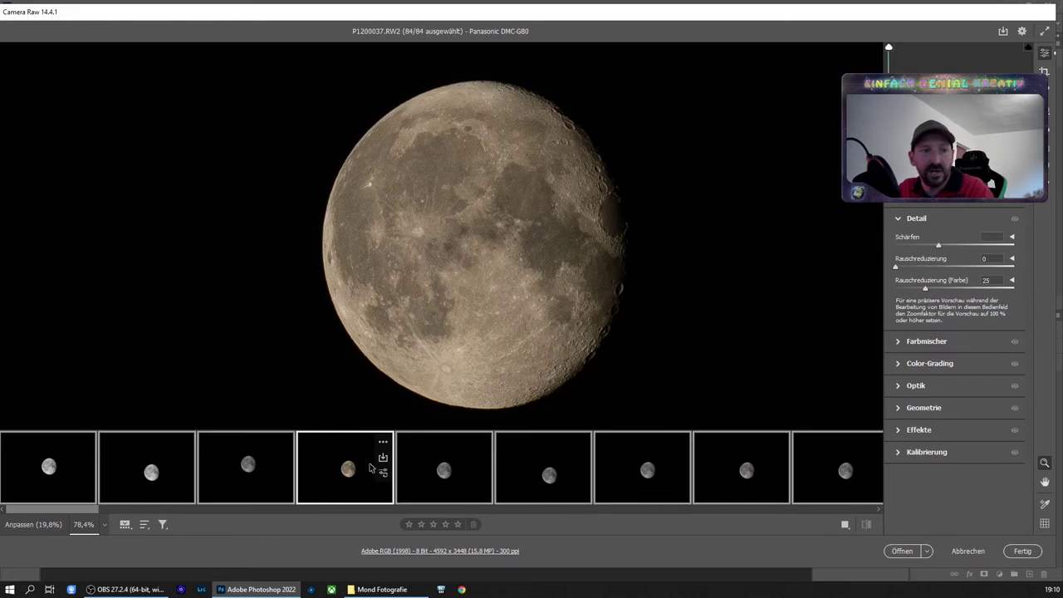
Step: Synchronize P1200037's settings across all 84 frames and close Camera Raw with Done (Fertig)
right_click(426, 476)
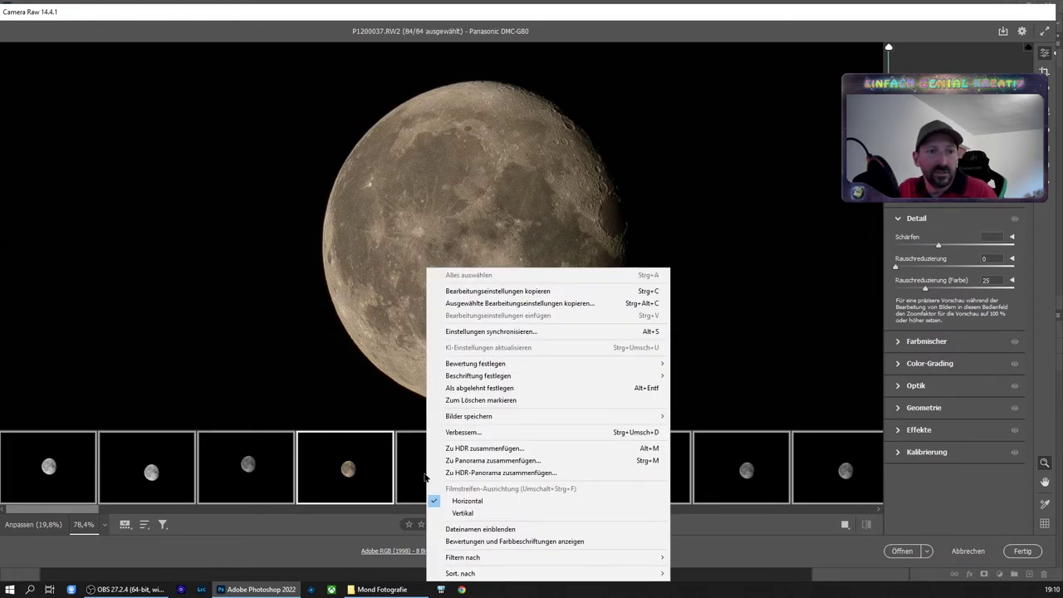
left_click(448, 332)
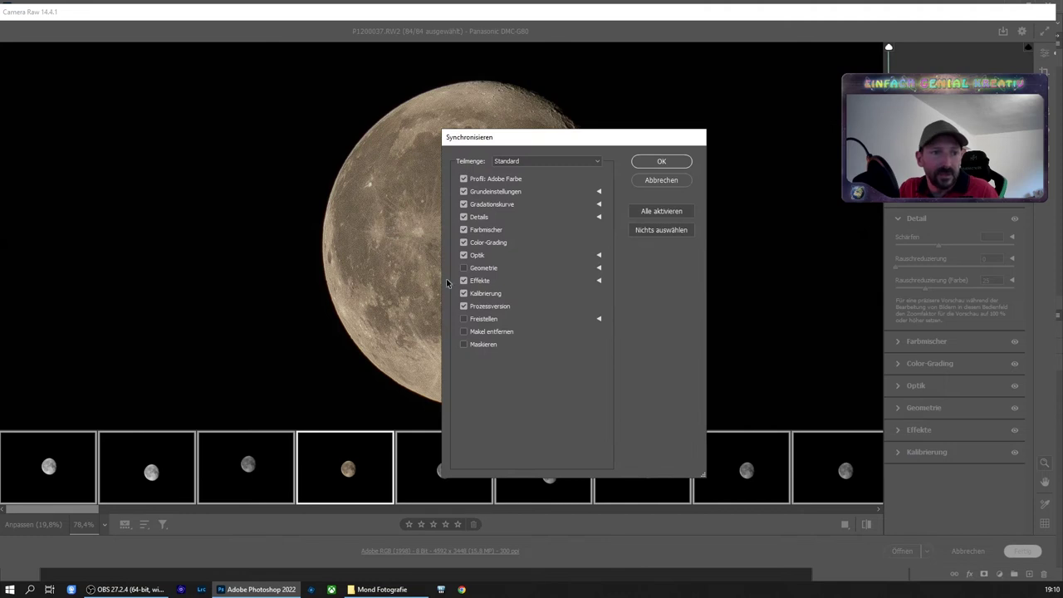
left_click(662, 162)
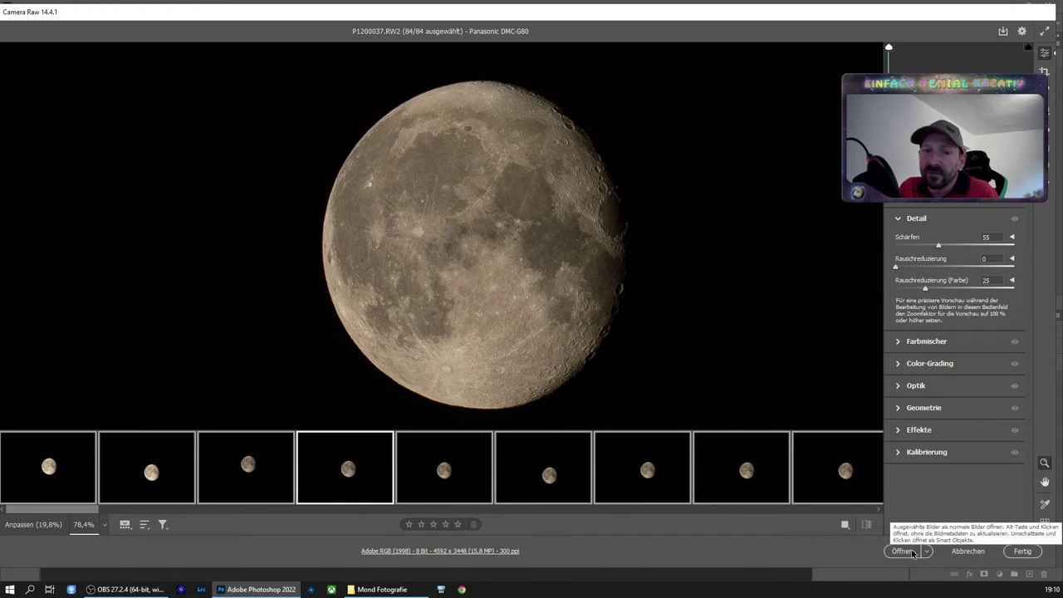
left_click(1021, 552)
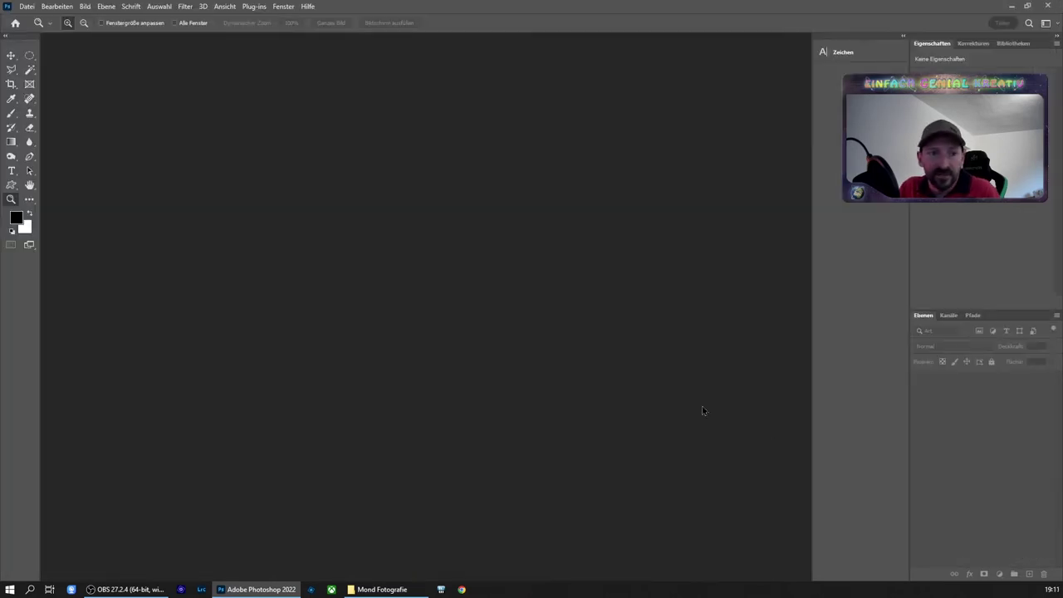
Step: Start Load Files into Stack (Dateien in Stapel laden) and browse to the Mond Fotografie folder
left_click(27, 7)
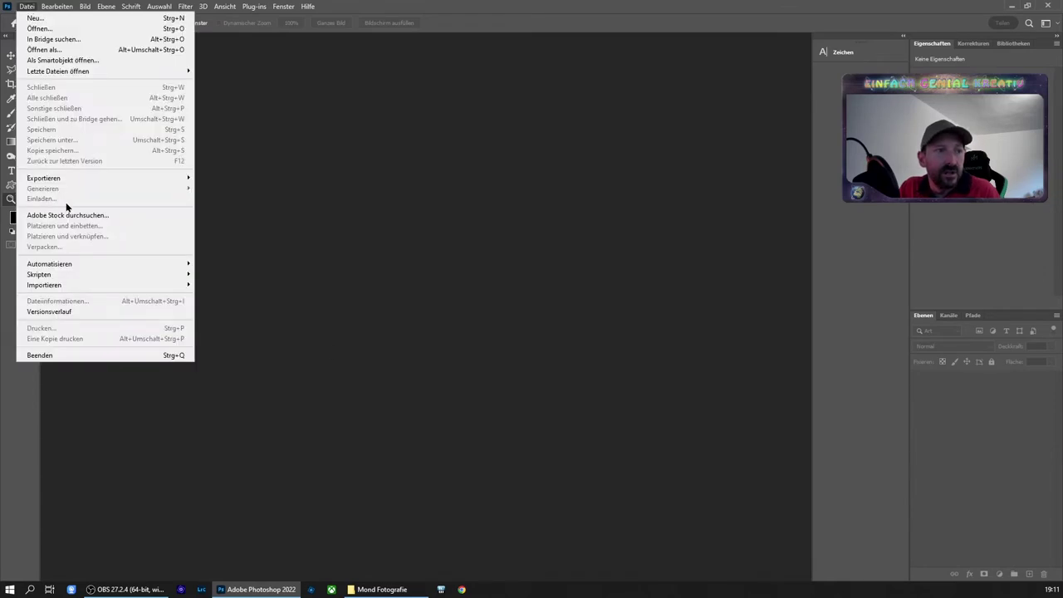
mouse_move(39, 274)
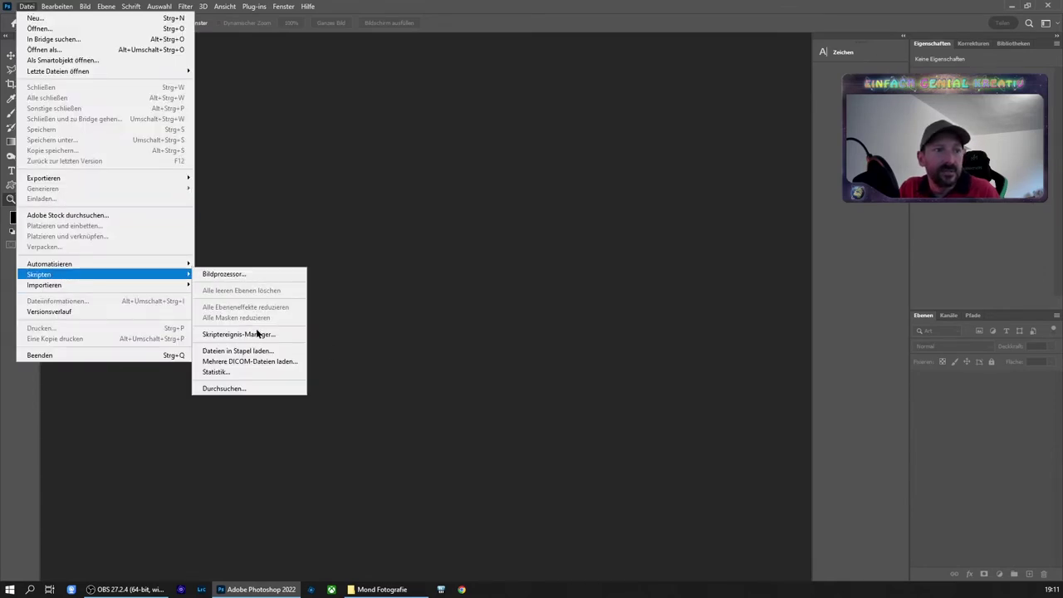
left_click(257, 351)
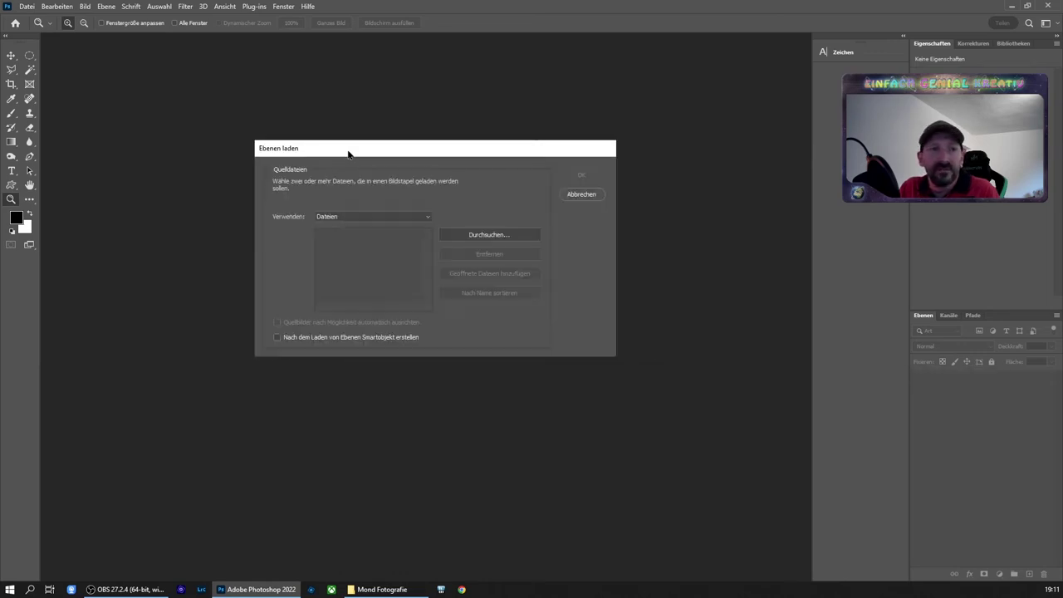
left_click(462, 238)
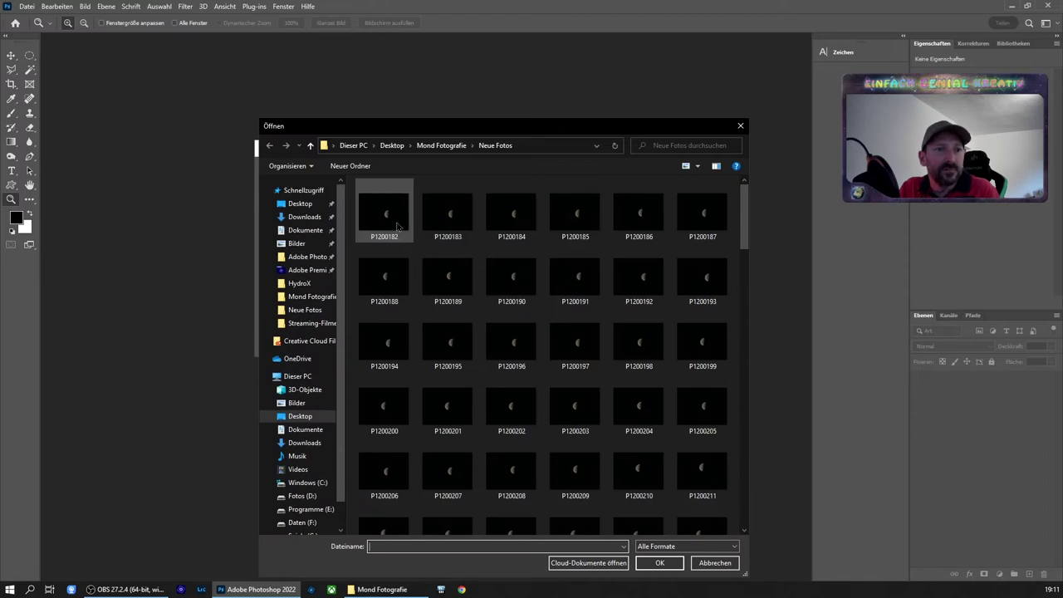
left_click(441, 145)
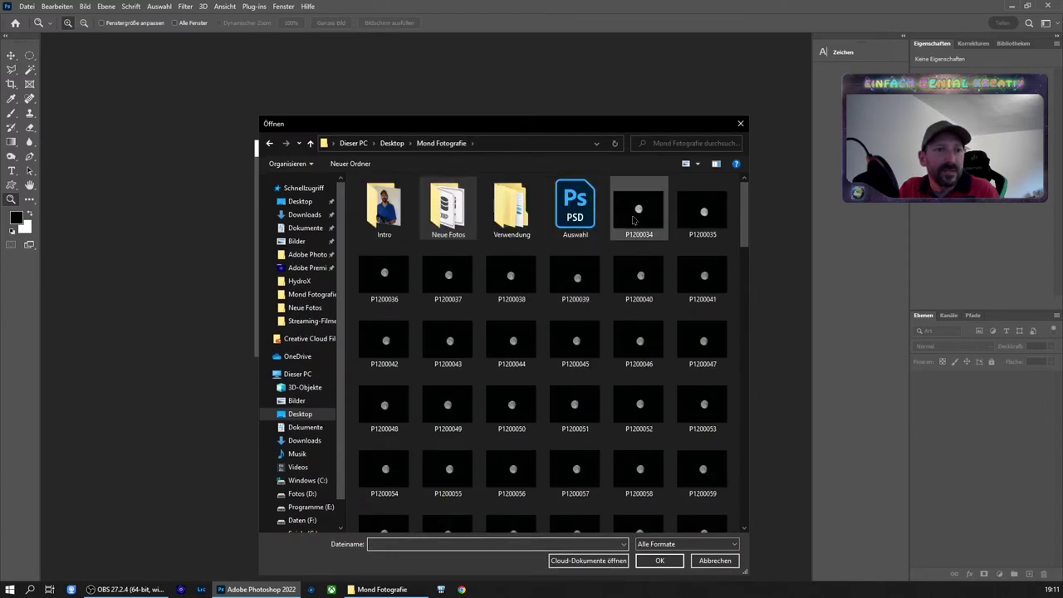
left_click_drag(745, 212, 734, 361)
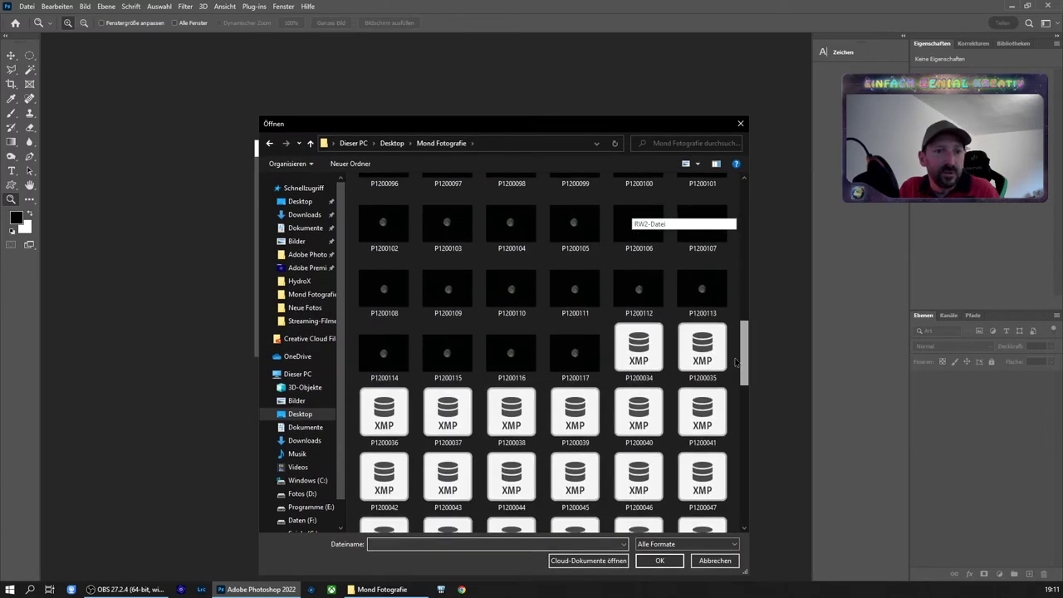
scroll(735, 361, "down", 1)
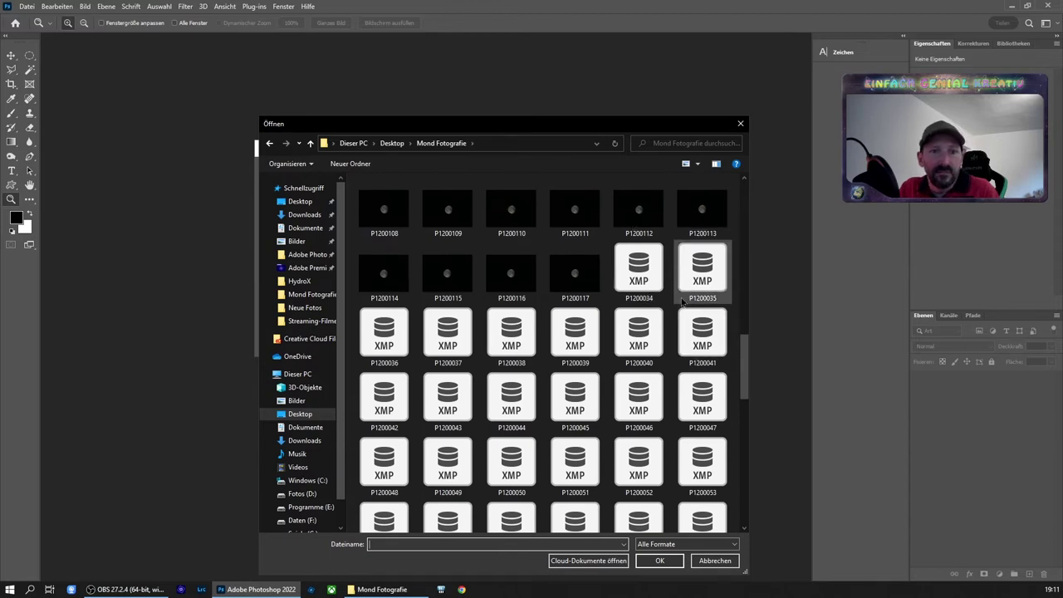
mouse_move(638, 348)
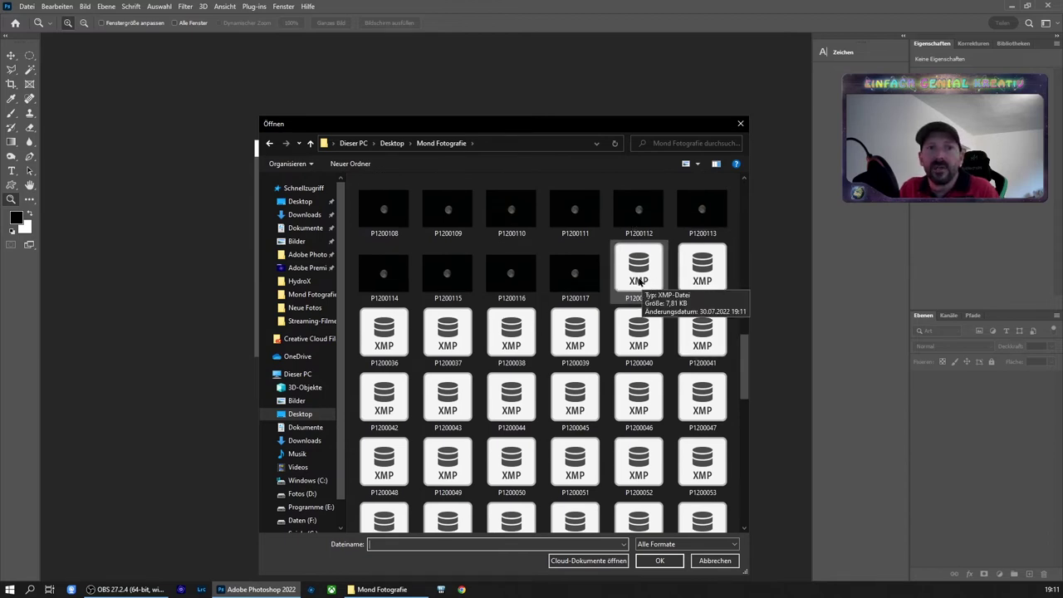
Step: Choose P1200034 through P1200117 and stack them as auto-aligned layers
left_click(630, 273)
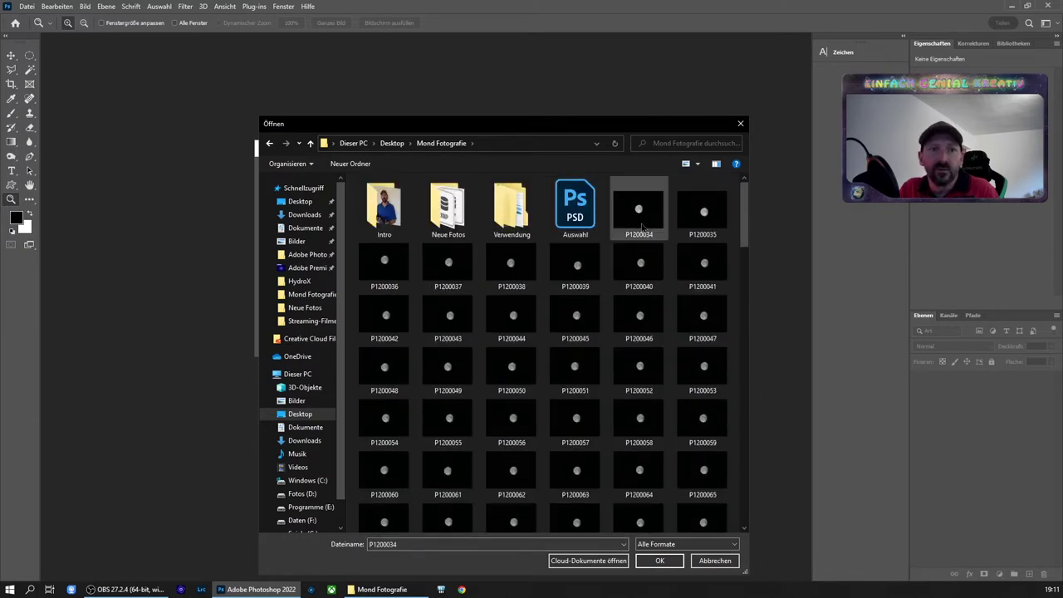
scroll(645, 332, "down", 5)
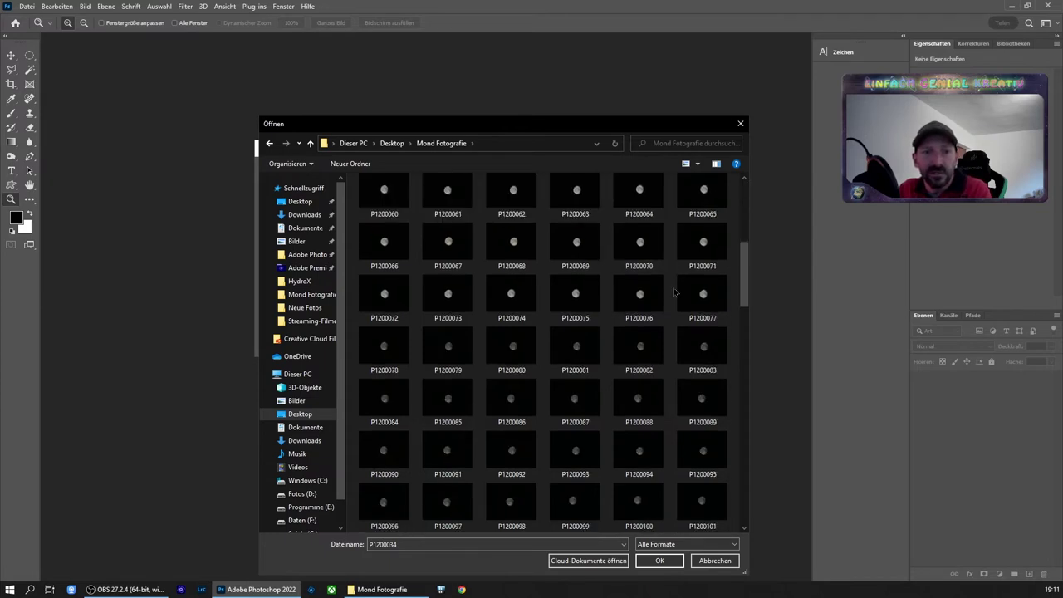
left_click(585, 490, "shift")
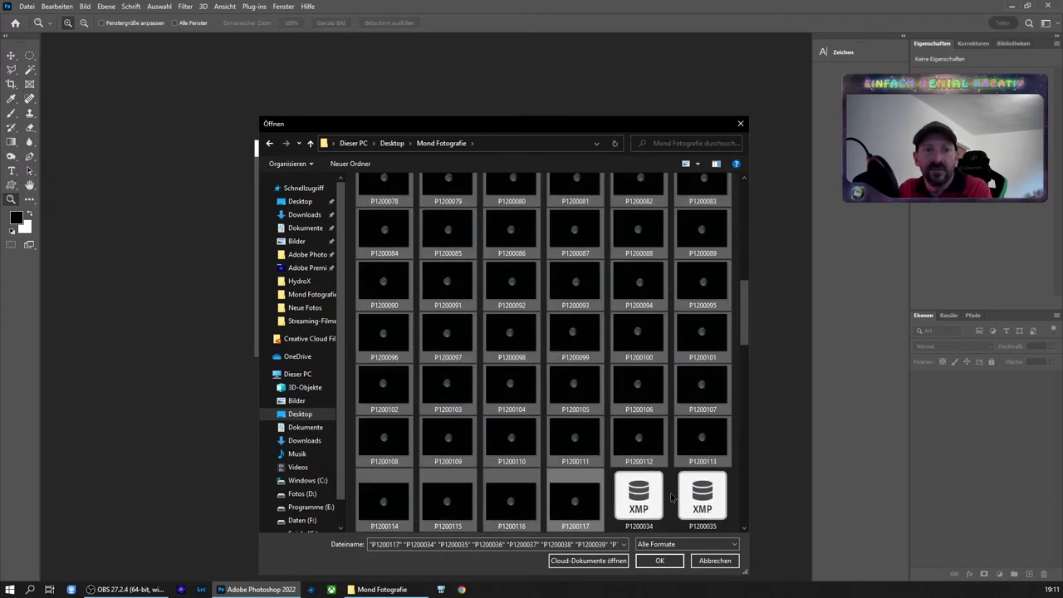
left_click(656, 562)
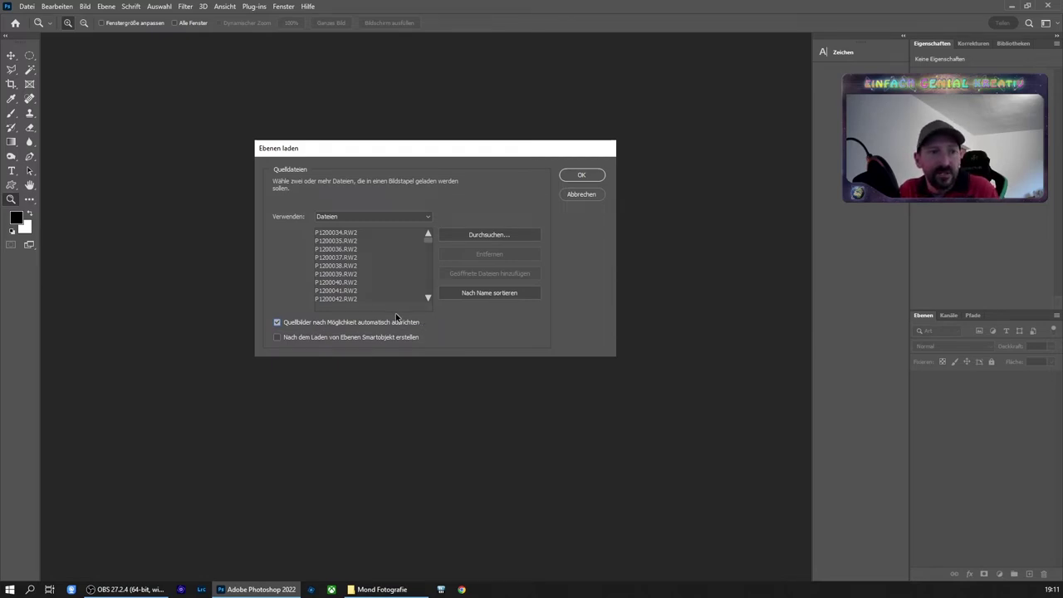
left_click(581, 175)
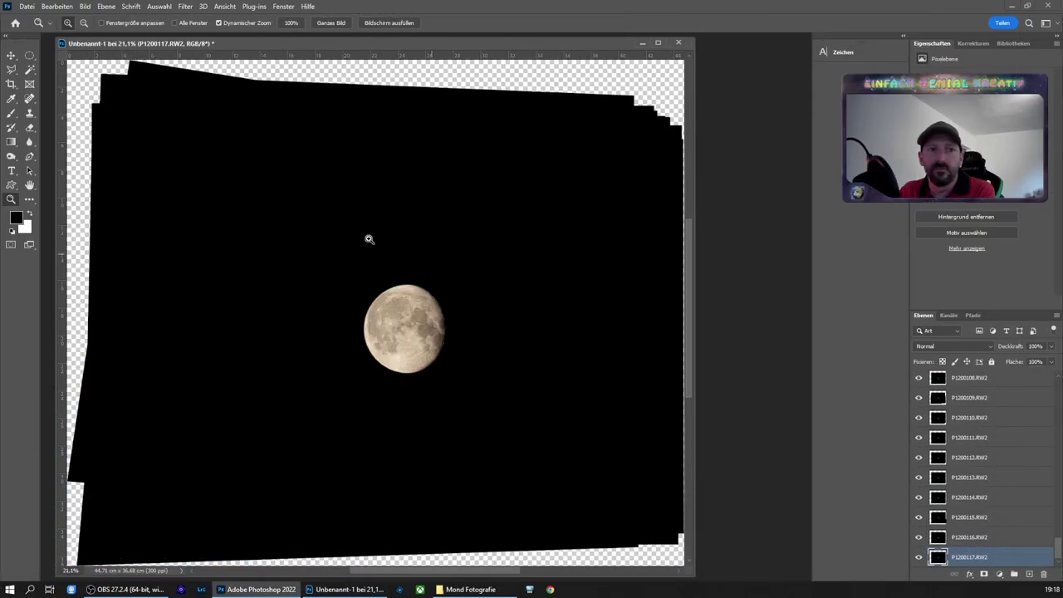
Step: Close the Character (Zeichen) panel group and float the Layers panel beside the canvas
left_click(901, 38)
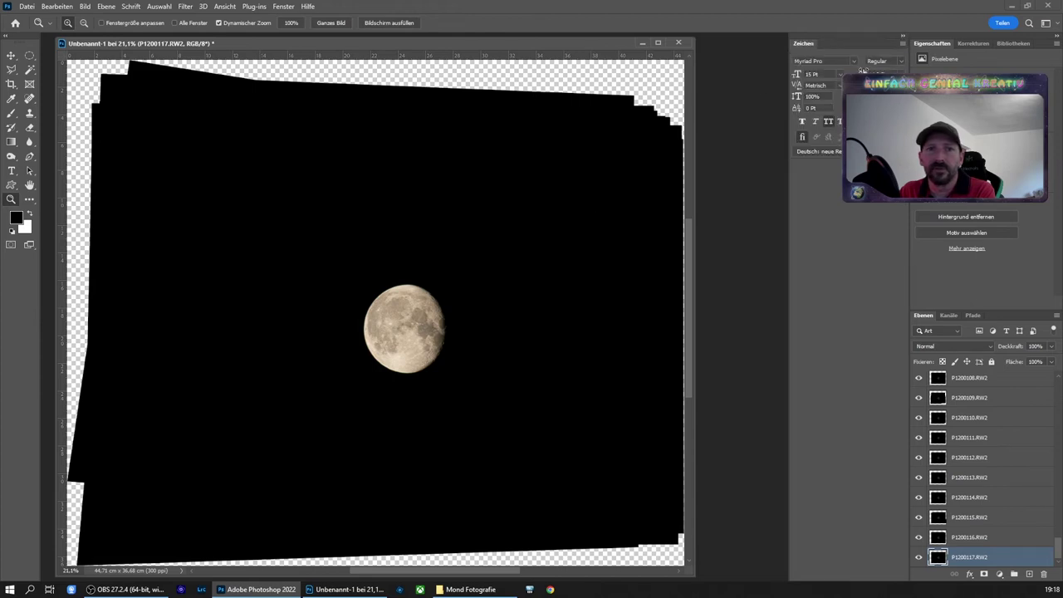
left_click(901, 45)
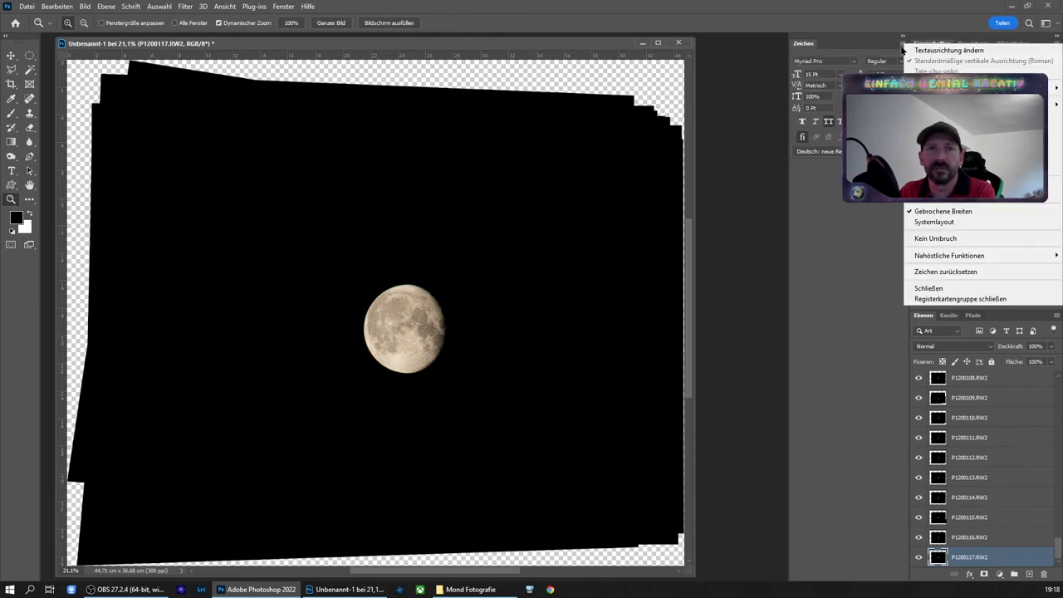
left_click(966, 299)
left_click_drag(926, 316, 737, 64)
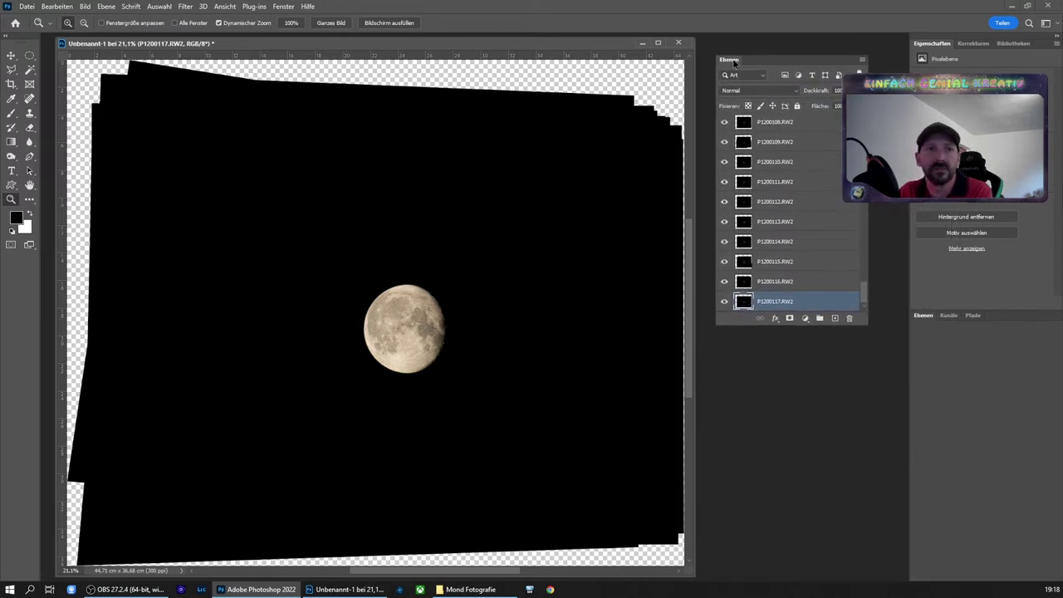
Step: Zoom in on the moon and hide the top layer P1200034
left_click_drag(406, 330, 472, 362)
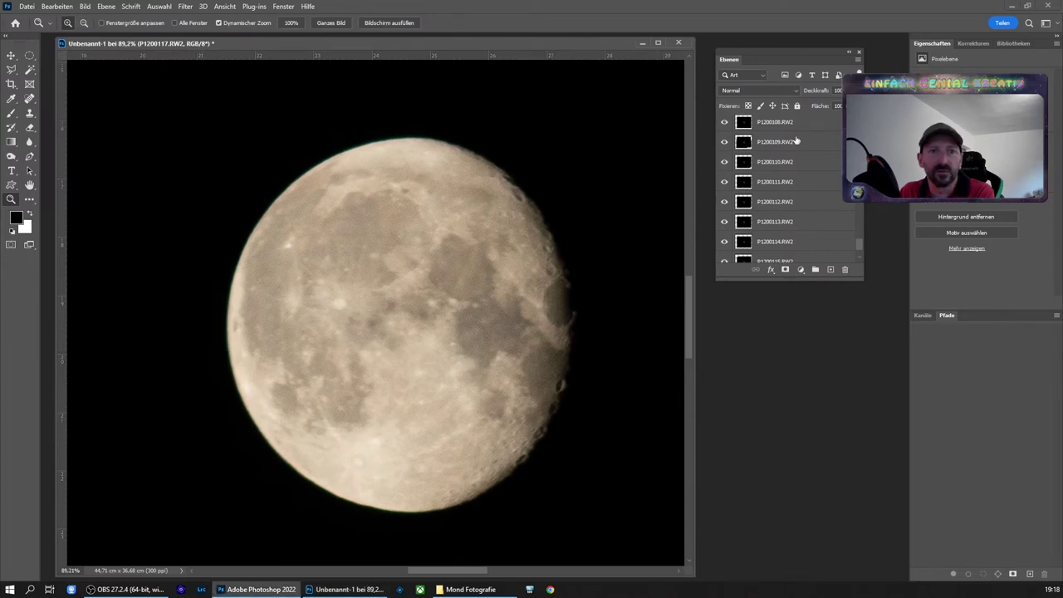
left_click_drag(859, 251, 859, 158)
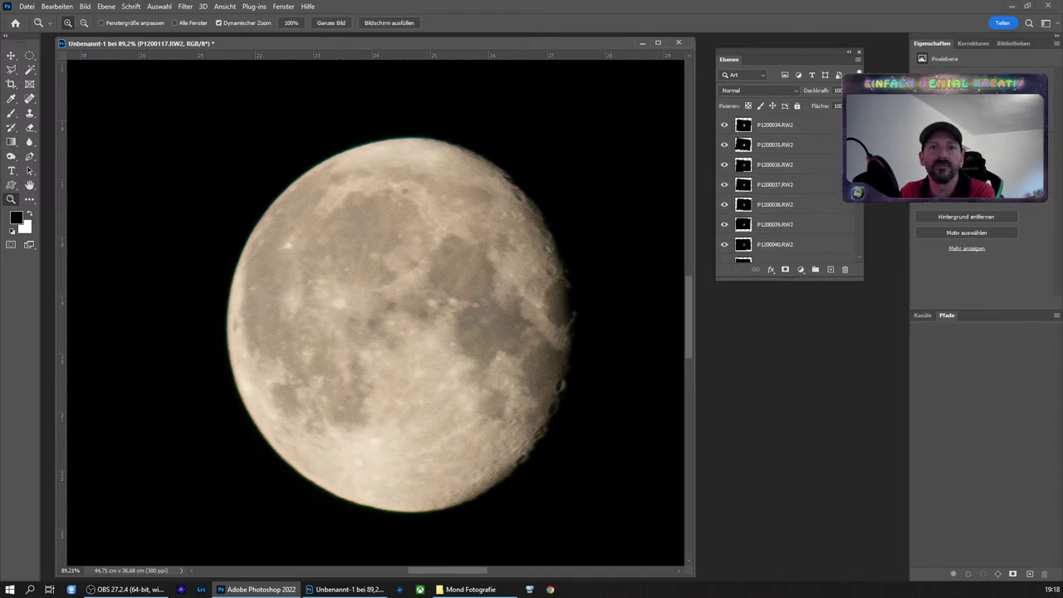
left_click(764, 124)
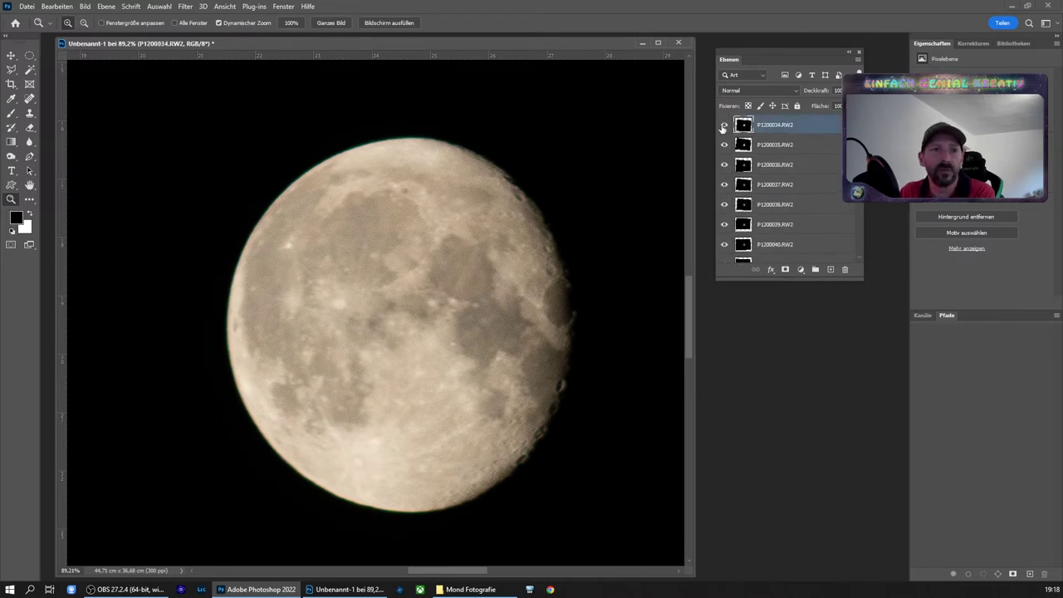
left_click(724, 125)
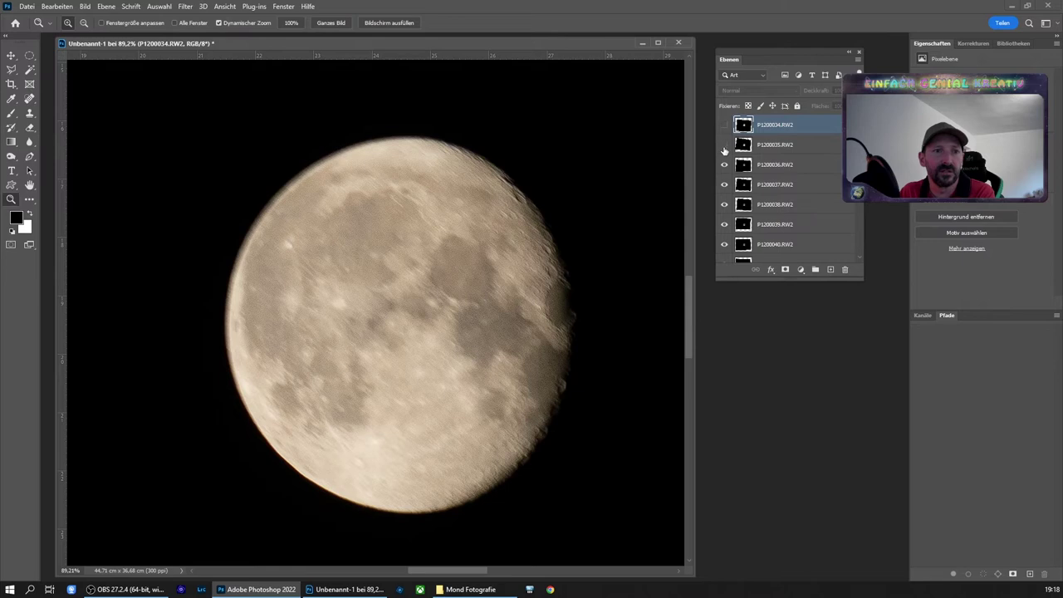
Step: Compare P1200034–P1200036 against a sharper frame and delete those three blurry layers
left_click(724, 148)
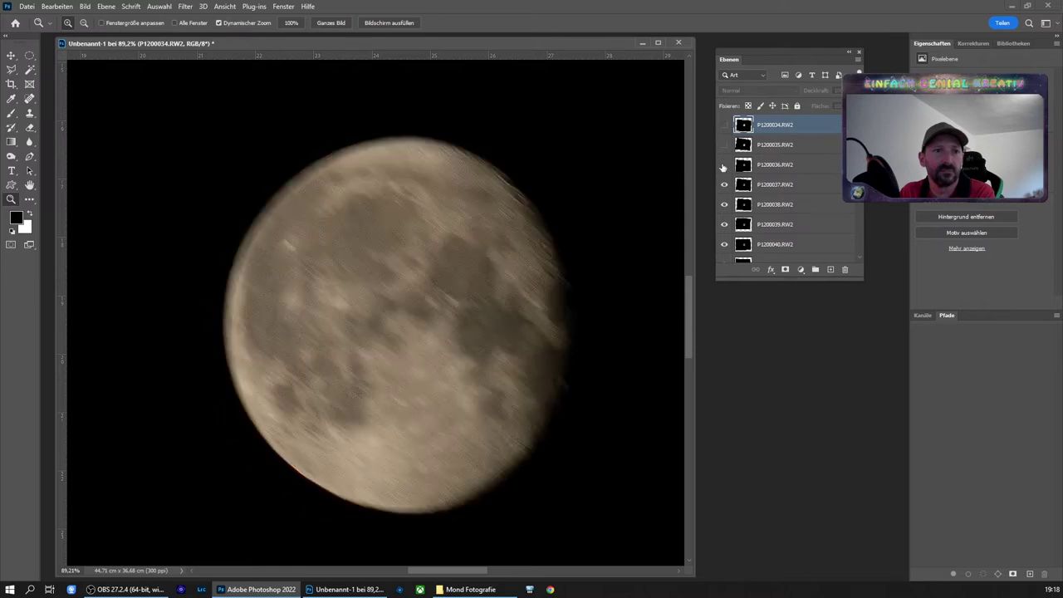
left_click(723, 165)
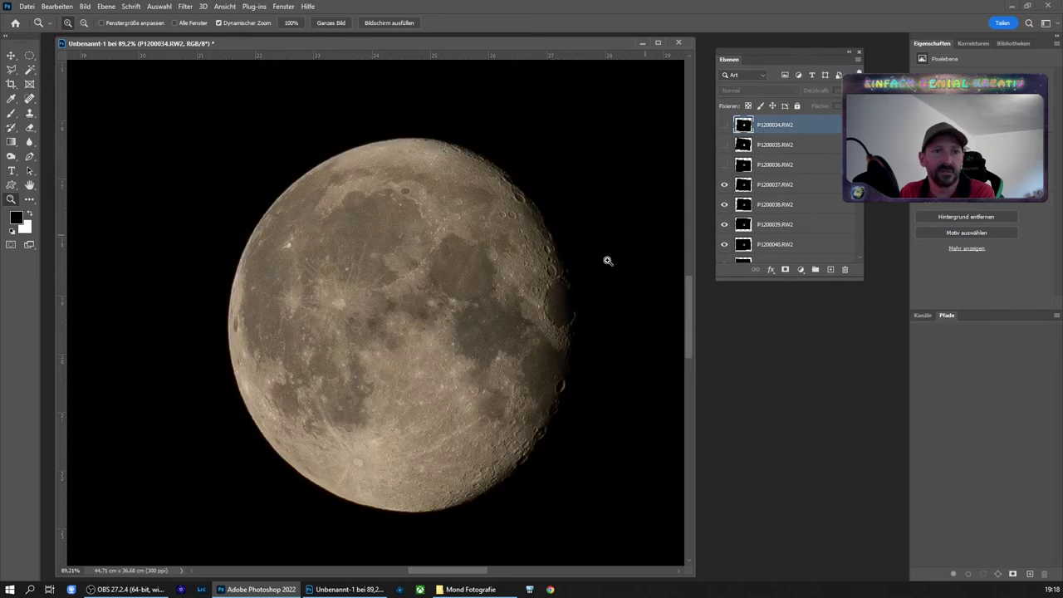
left_click(724, 125)
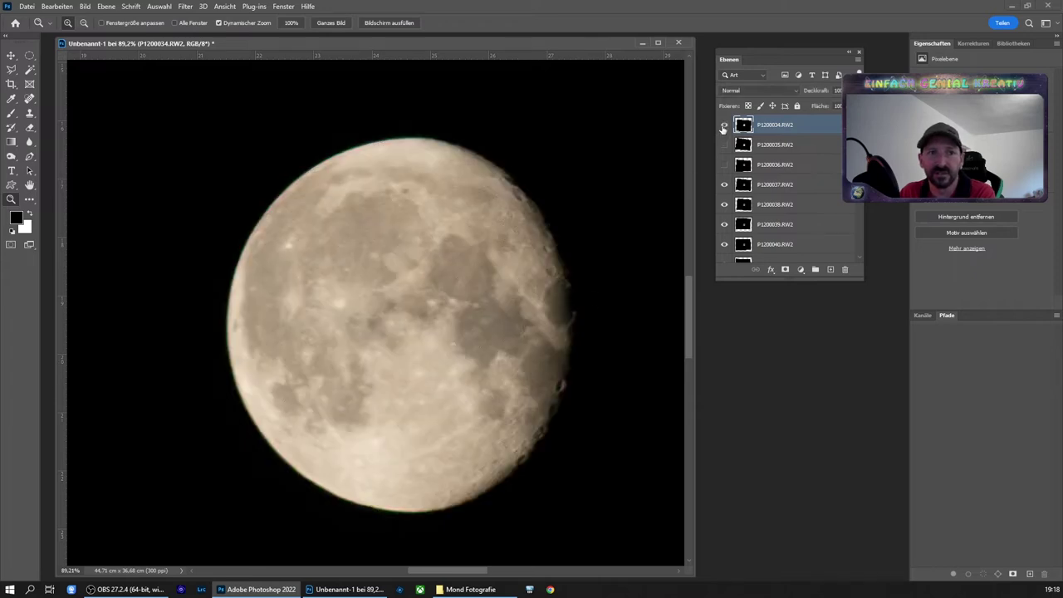
left_click(723, 125)
left_click(723, 125)
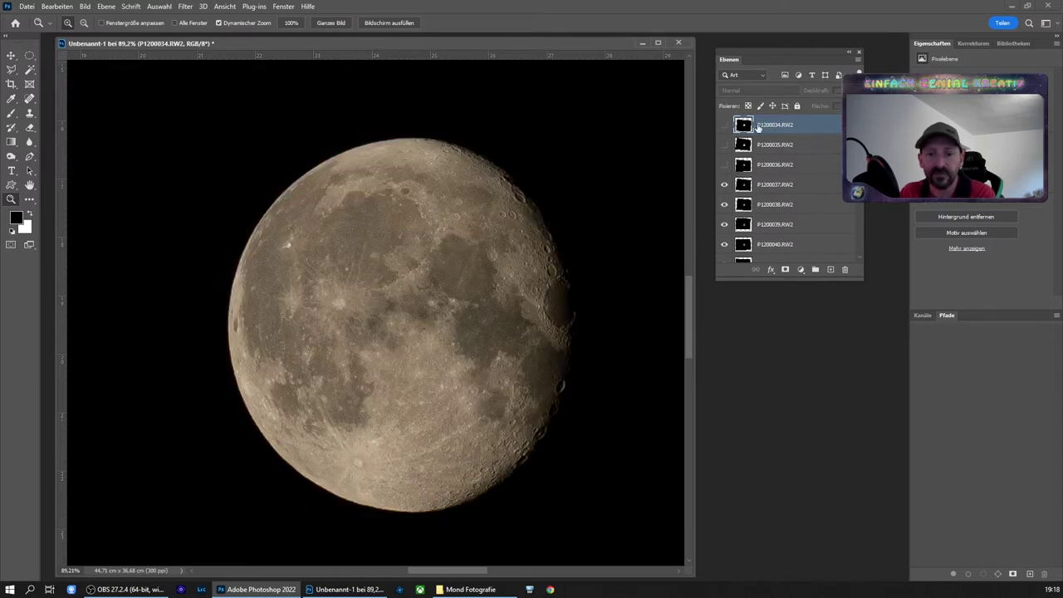
left_click(765, 165, "shift")
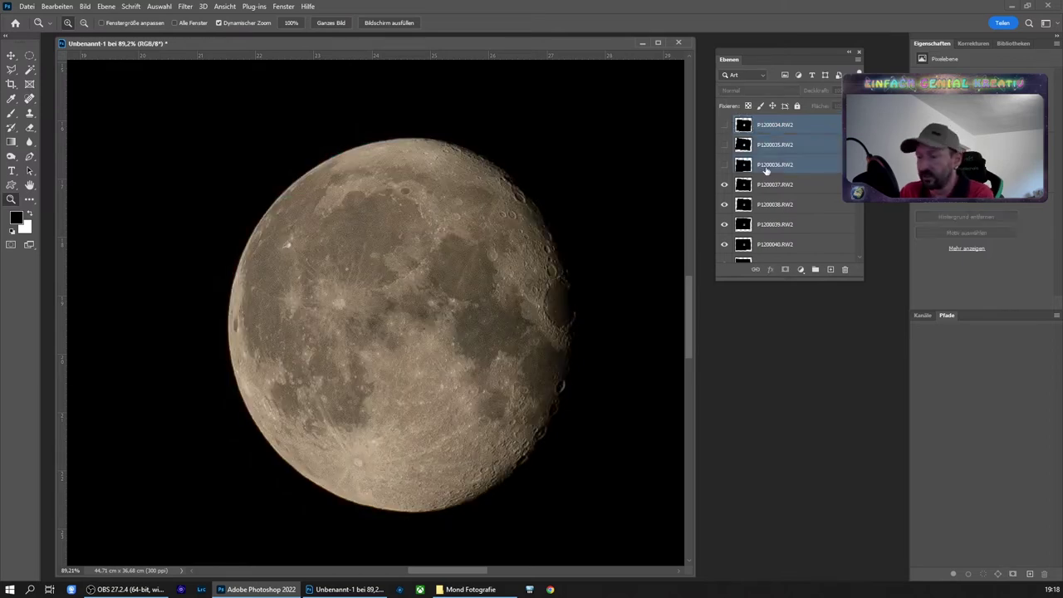
key("Delete")
Step: Inspect frames P1200037 to P1200040 and delete the blurry P1200038
left_click(723, 126)
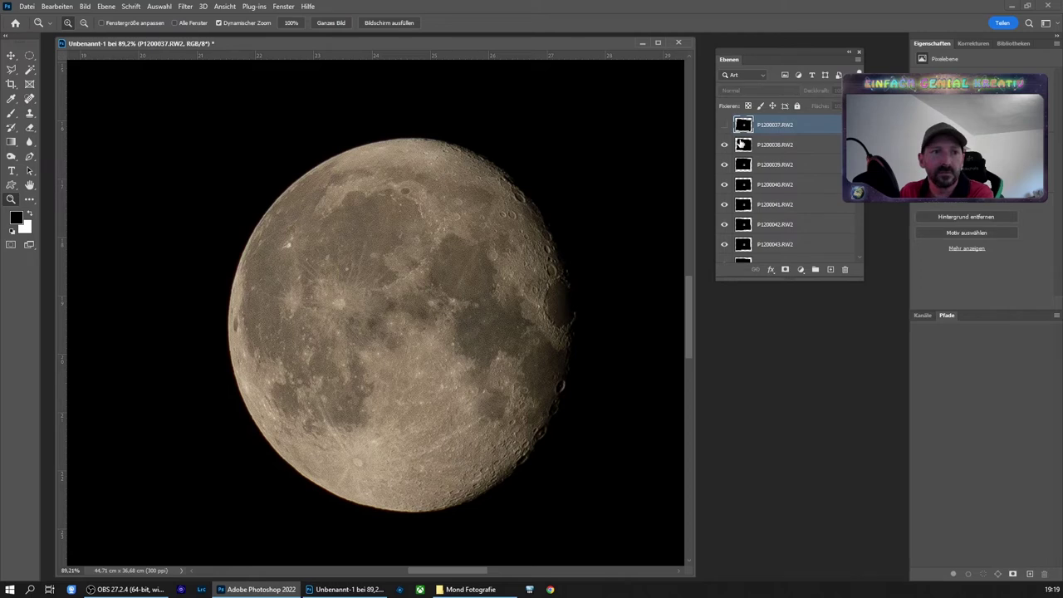
left_click(734, 147)
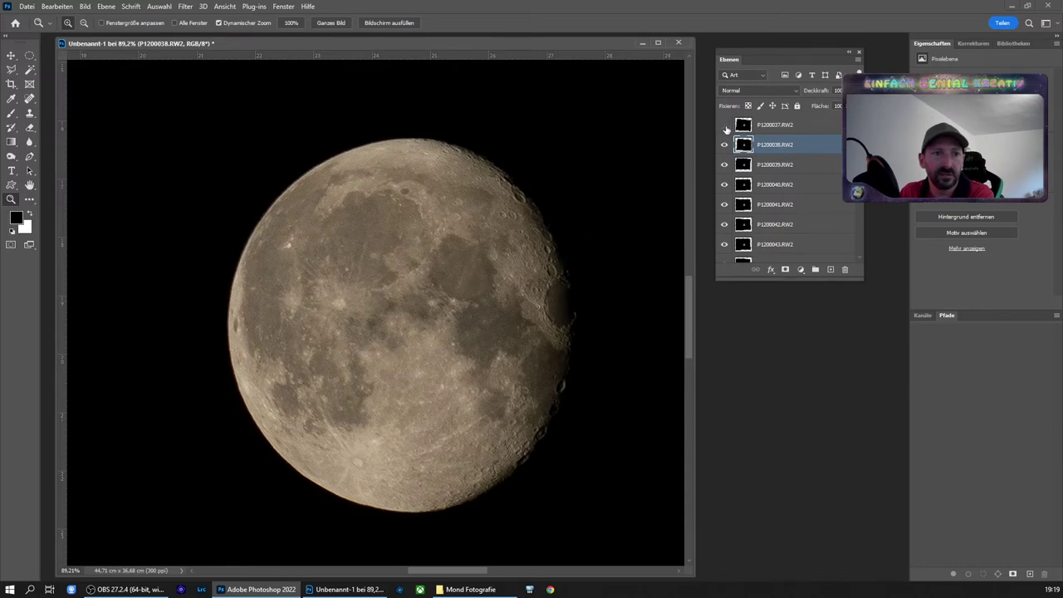
left_click(724, 149)
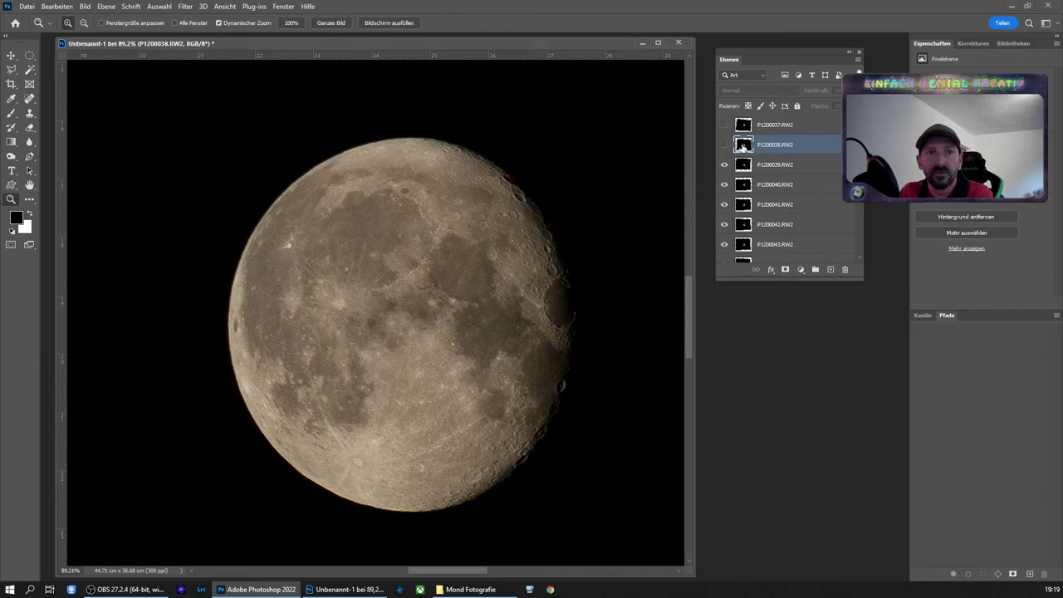
key("Delete")
left_click(724, 145)
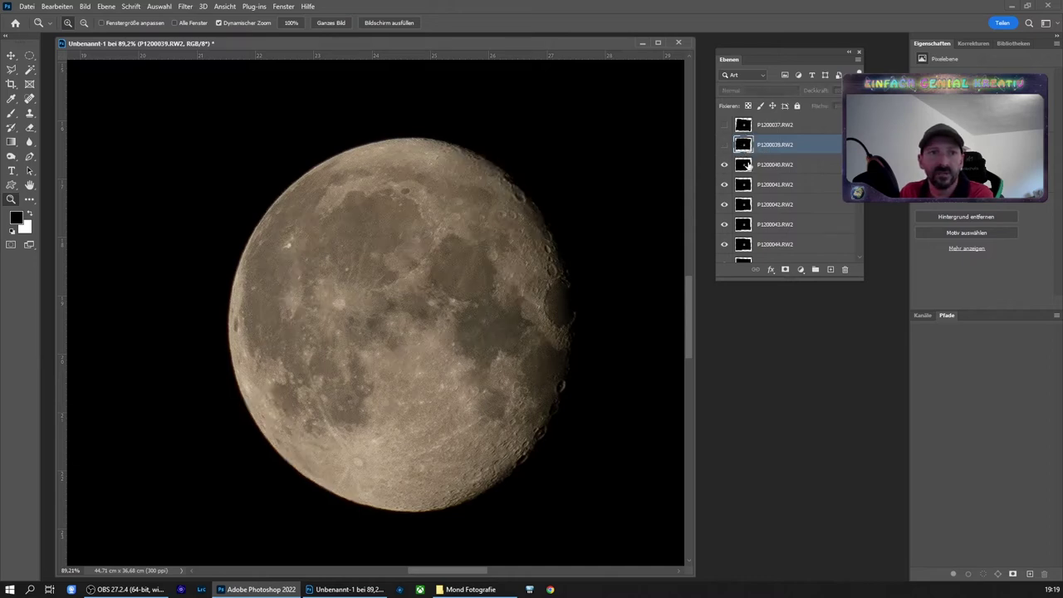
left_click(748, 166)
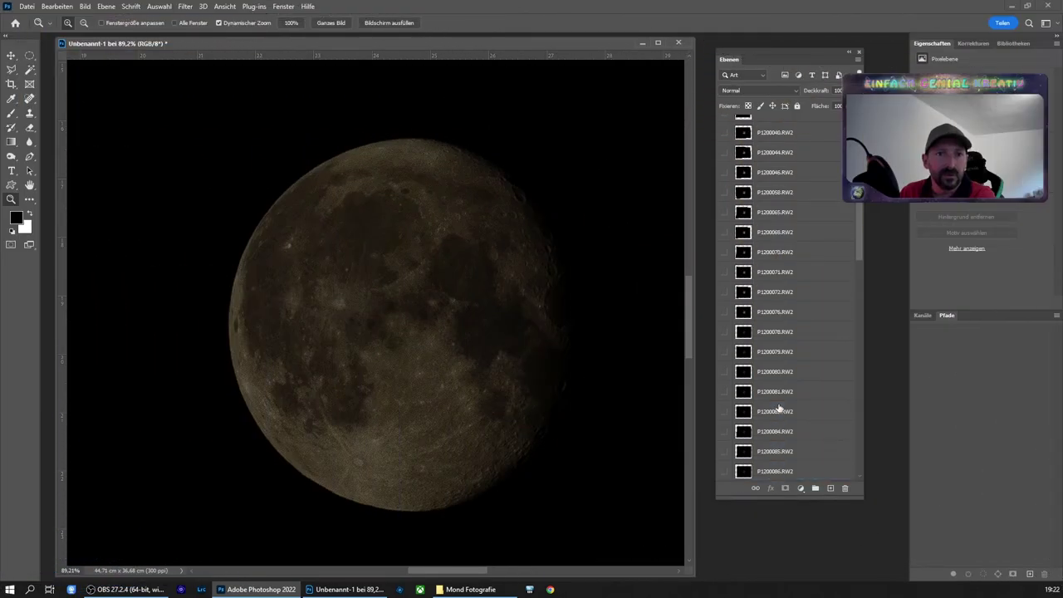
scroll(779, 407, "up", 1)
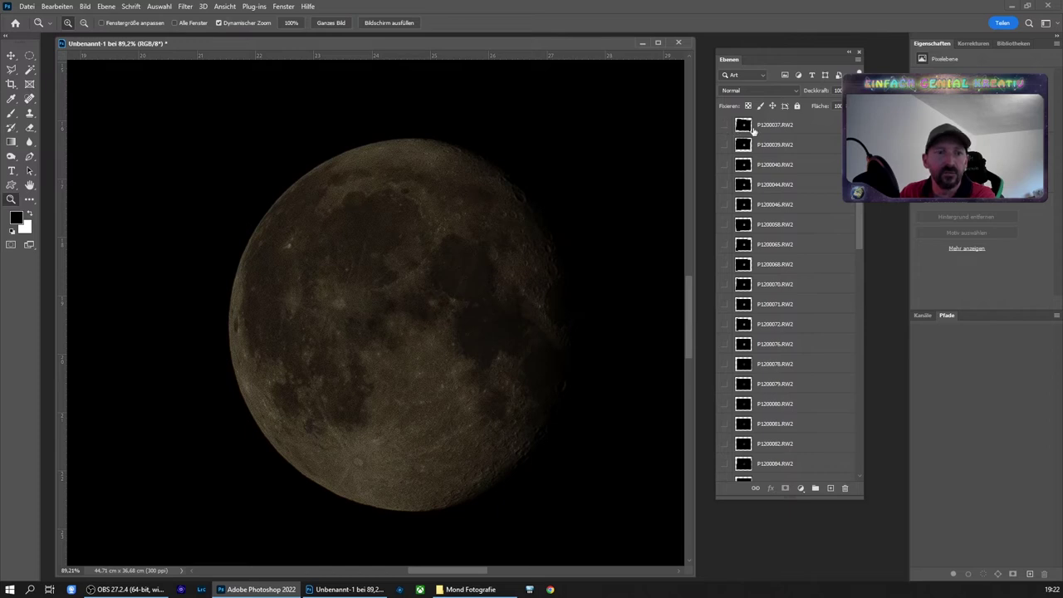
Step: Delete layers P1200088 through the bottom of the stack
scroll(762, 407, "down", 3)
left_click(762, 419, "shift")
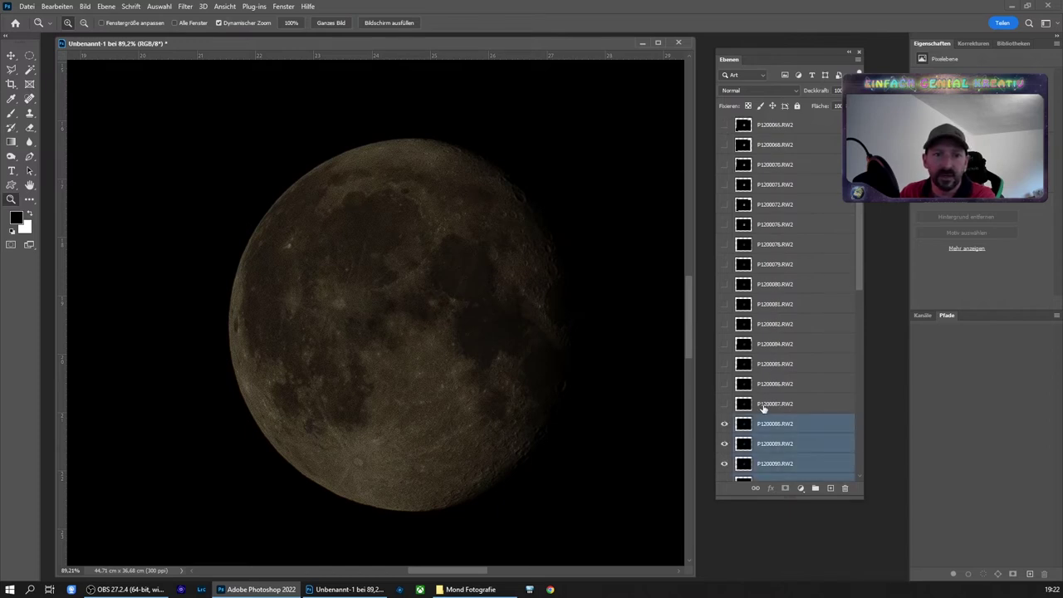
scroll(762, 407, "down", 1)
scroll(762, 407, "down", 3)
scroll(763, 406, "down", 2)
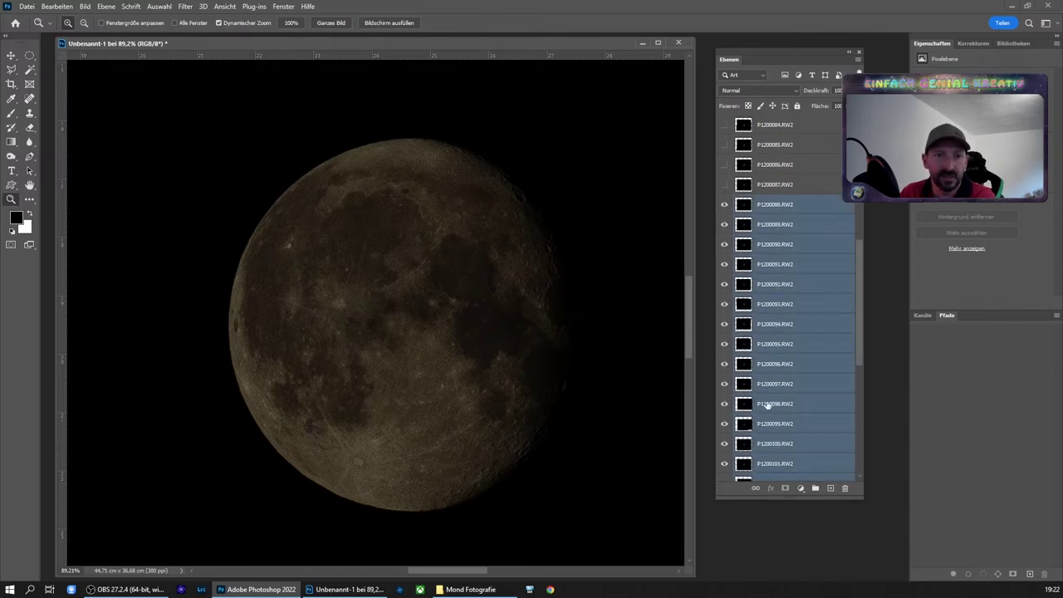
key("Delete")
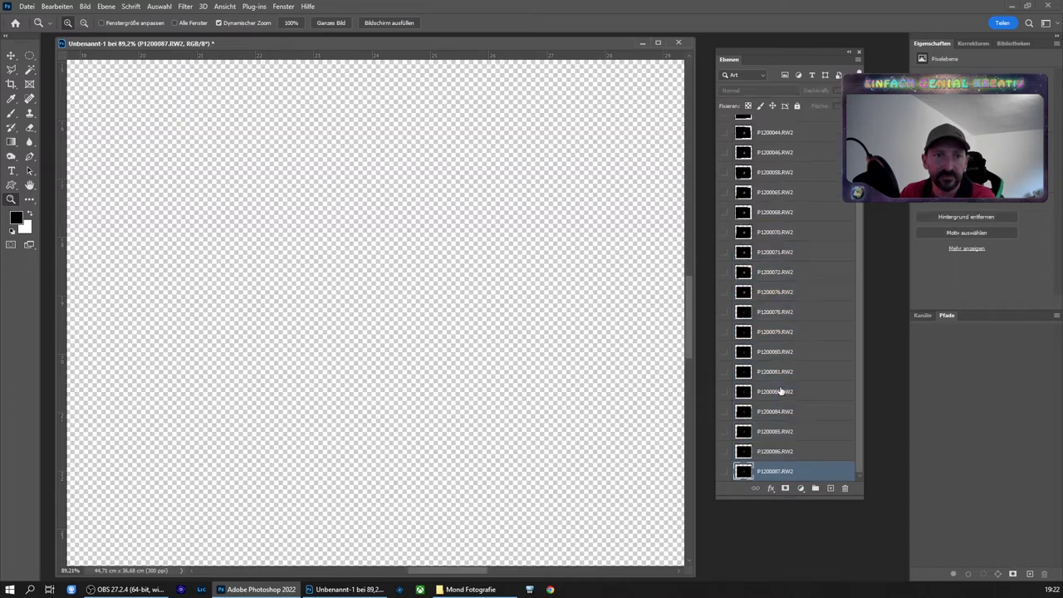
Step: Turn visibility back on for every remaining layer, from P1200087 up to the top
left_click(725, 472)
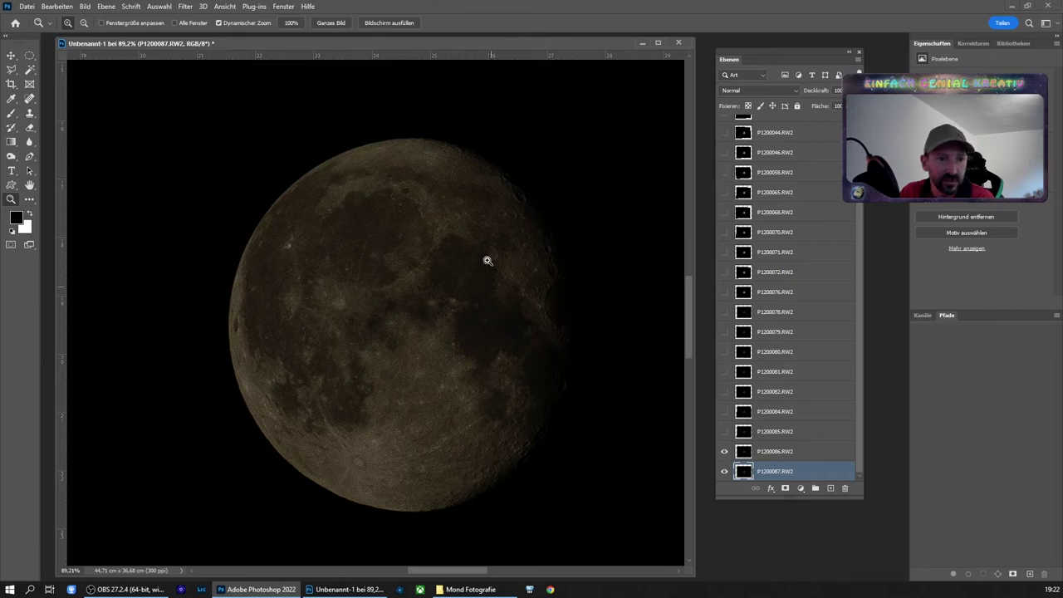
left_click(723, 432)
left_click_drag(723, 412, 725, 284)
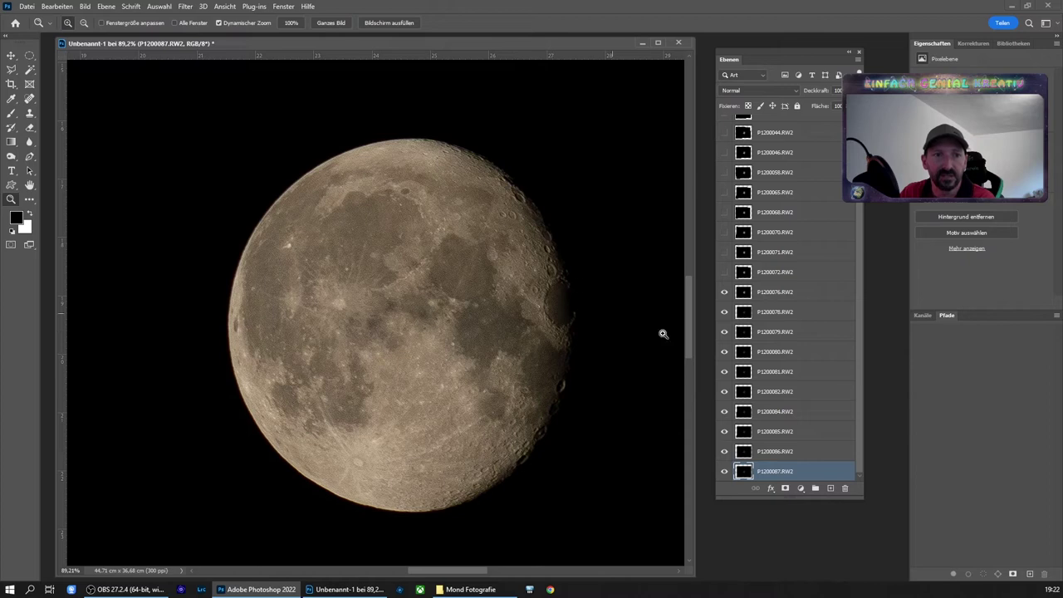
left_click_drag(723, 252, 724, 116)
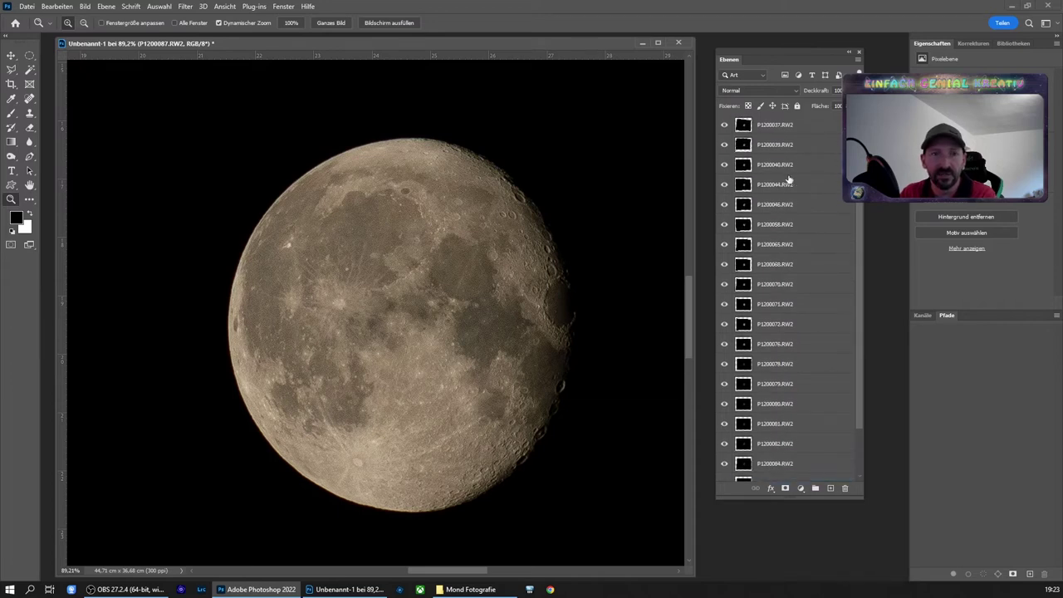
Step: Select every frame layer and apply In Smartobjekt konvertieren to merge them into one smart object
left_click(783, 127, "shift")
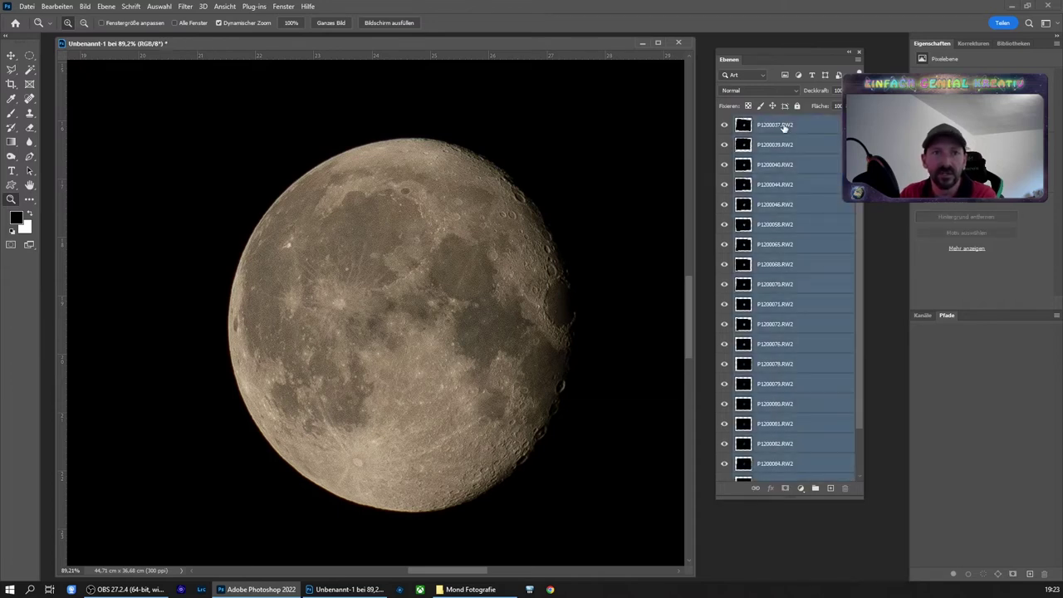
right_click(783, 126)
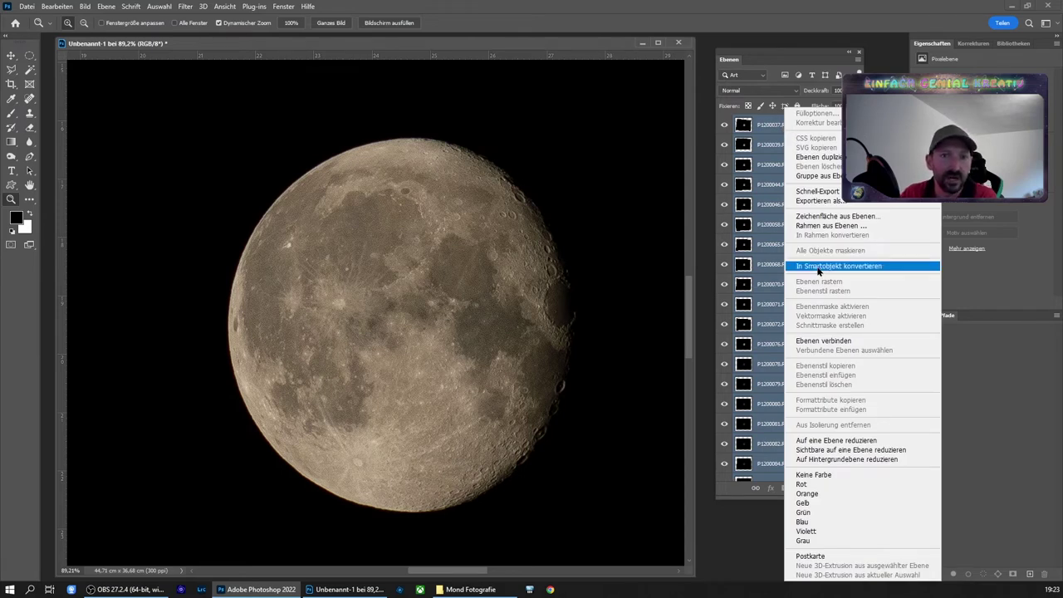
left_click(818, 266)
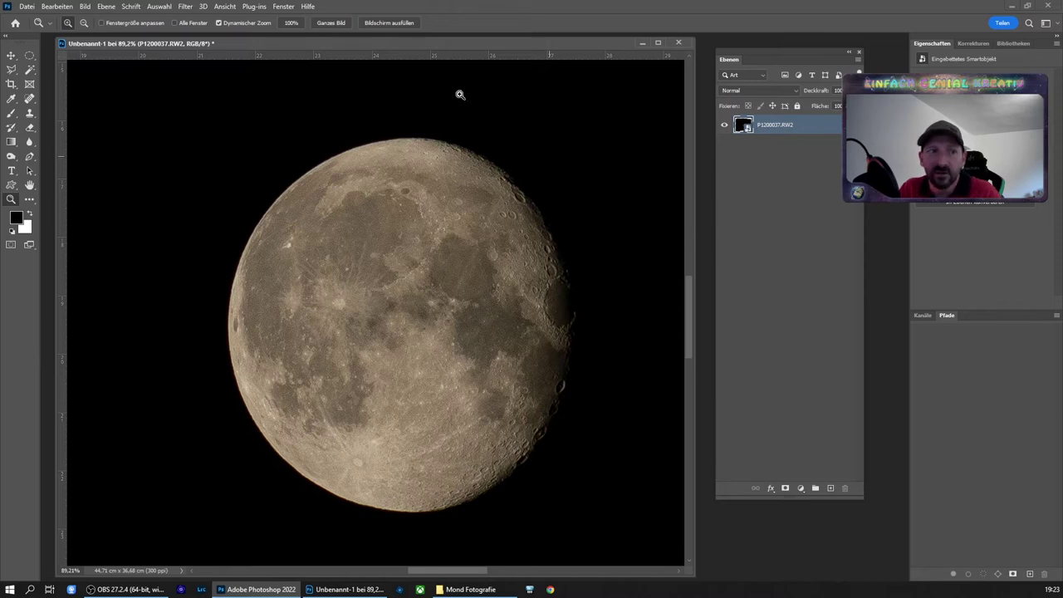
Step: Open the Camera Raw Filter on the smart object and zoom the moon to 100%
left_click(184, 7)
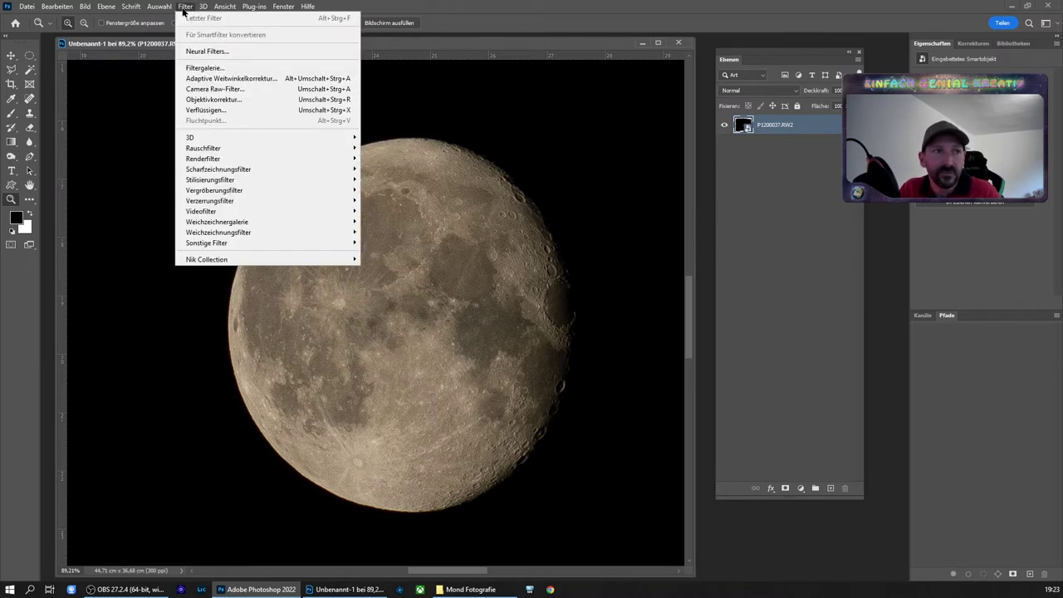
left_click(210, 94)
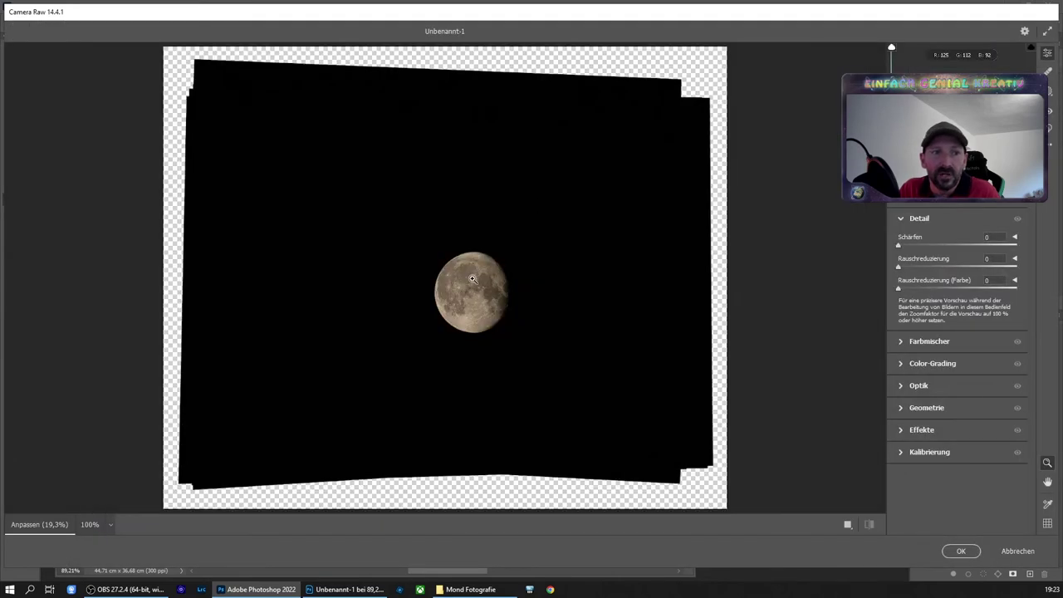
left_click_drag(473, 279, 598, 346)
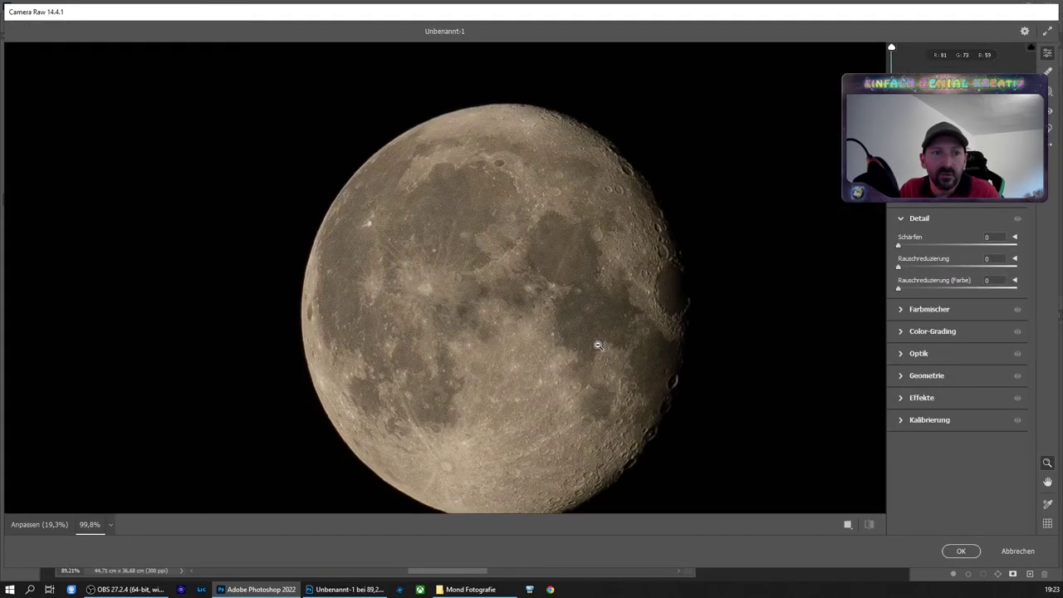
scroll(598, 343, "down", 2)
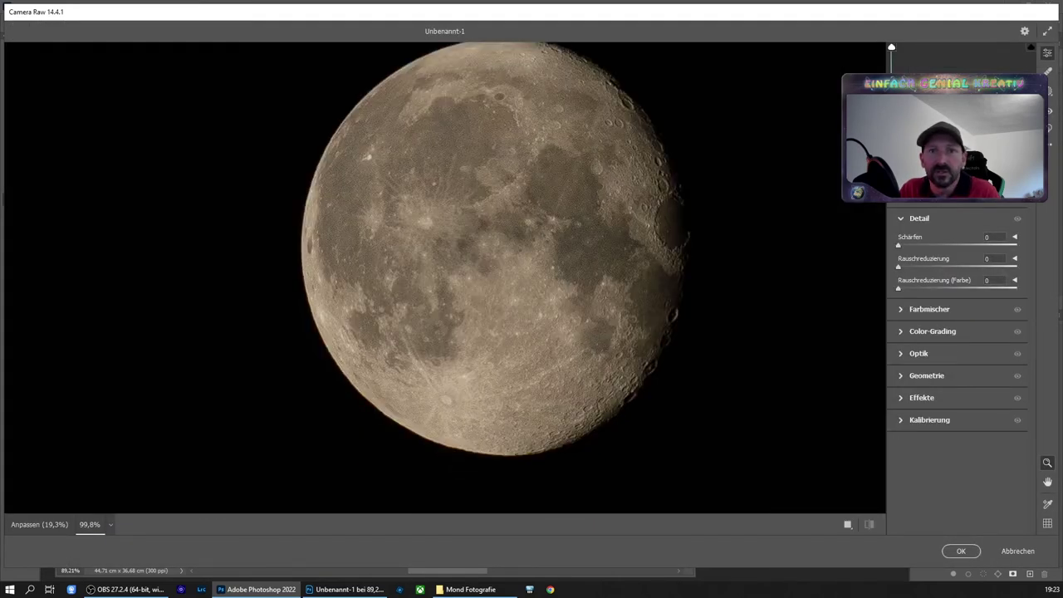
scroll(954, 249, "up", 5)
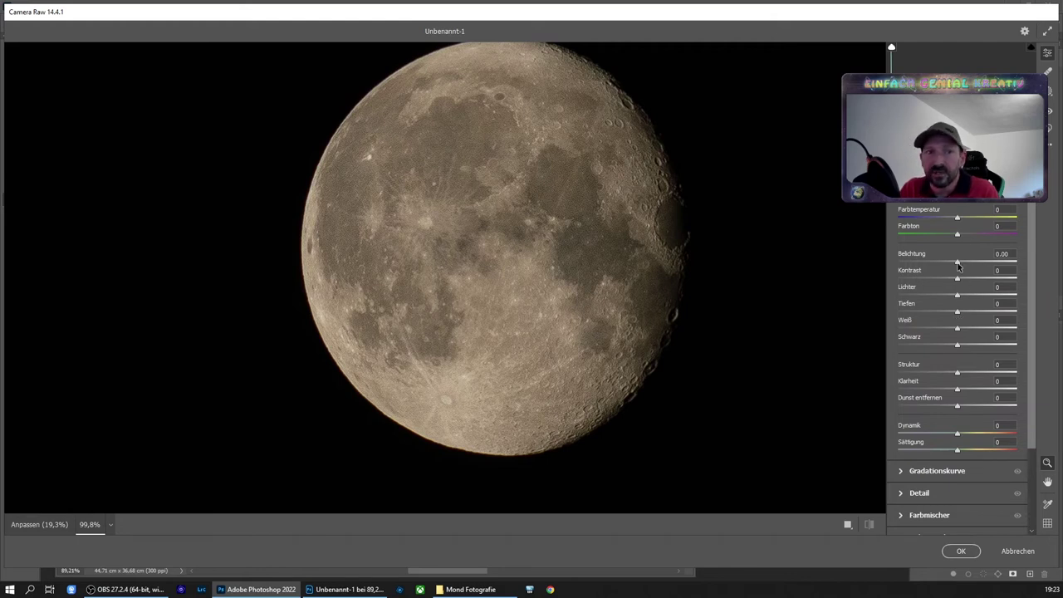
Step: Set exposure +0.15, contrast +9, structure +3, clarity -4 and dehaze +4, then apply
left_click_drag(958, 262, 963, 281)
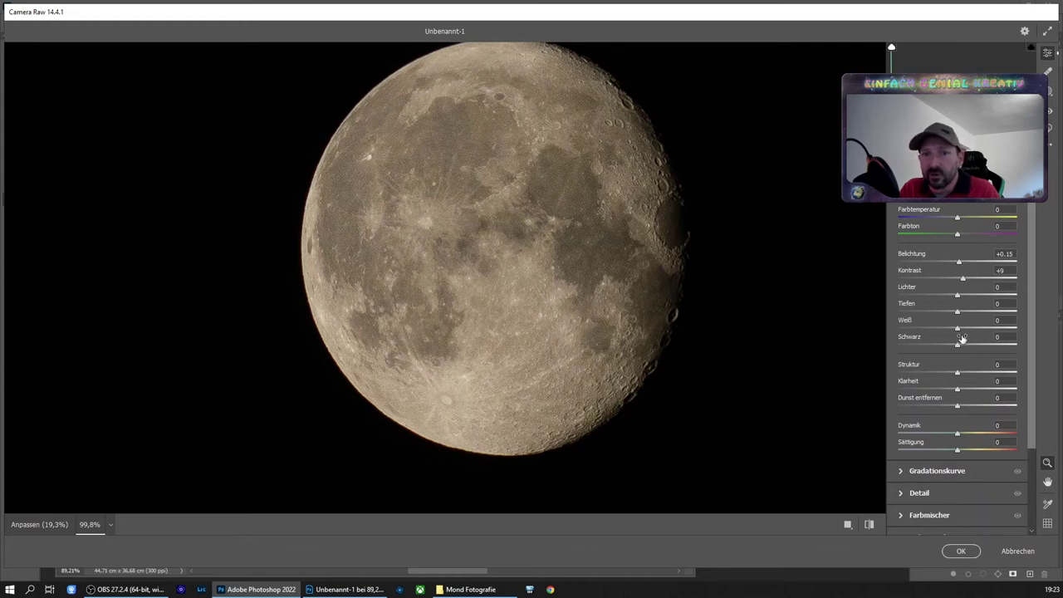
mouse_move(957, 374)
left_mouse_down()
mouse_move(974, 390)
mouse_move(994, 388)
left_mouse_up()
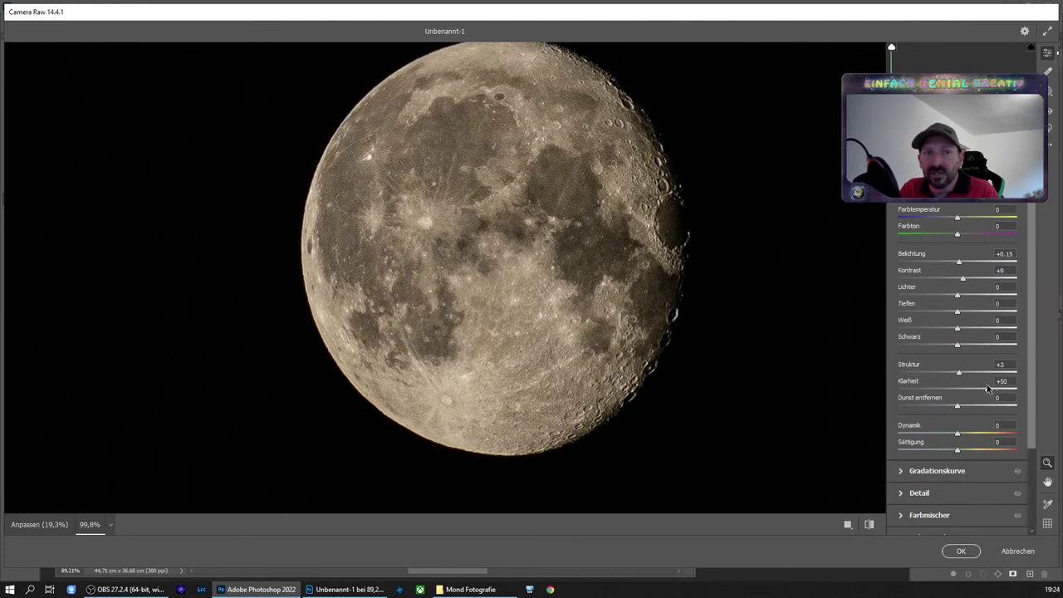
left_click_drag(978, 384, 961, 381)
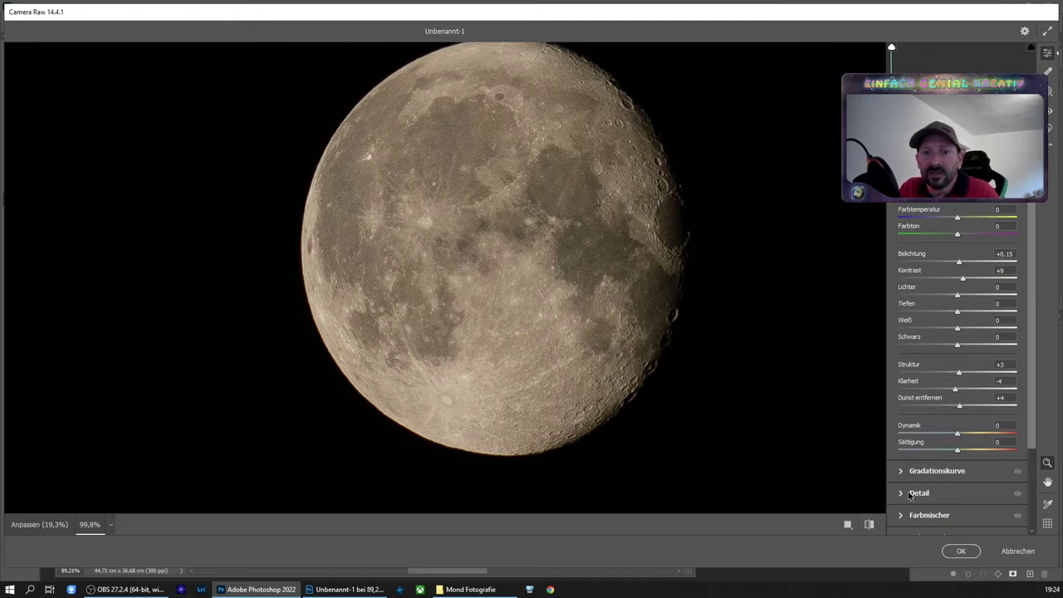
left_click(962, 552)
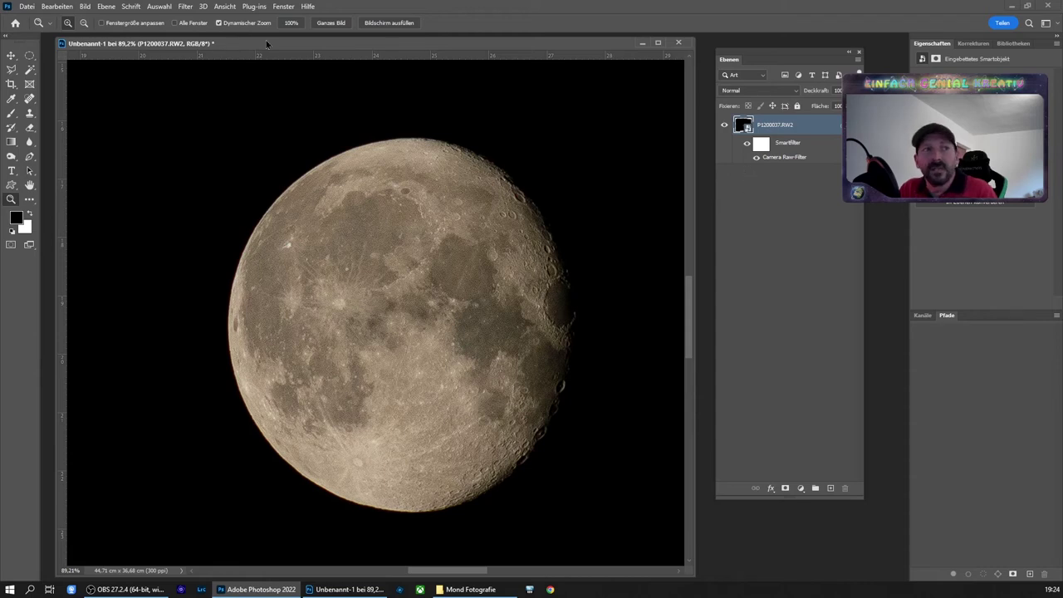
Step: Set the P1200037 smart object's stack mode to Median and zoom in on the moon's right edge
left_click(107, 7)
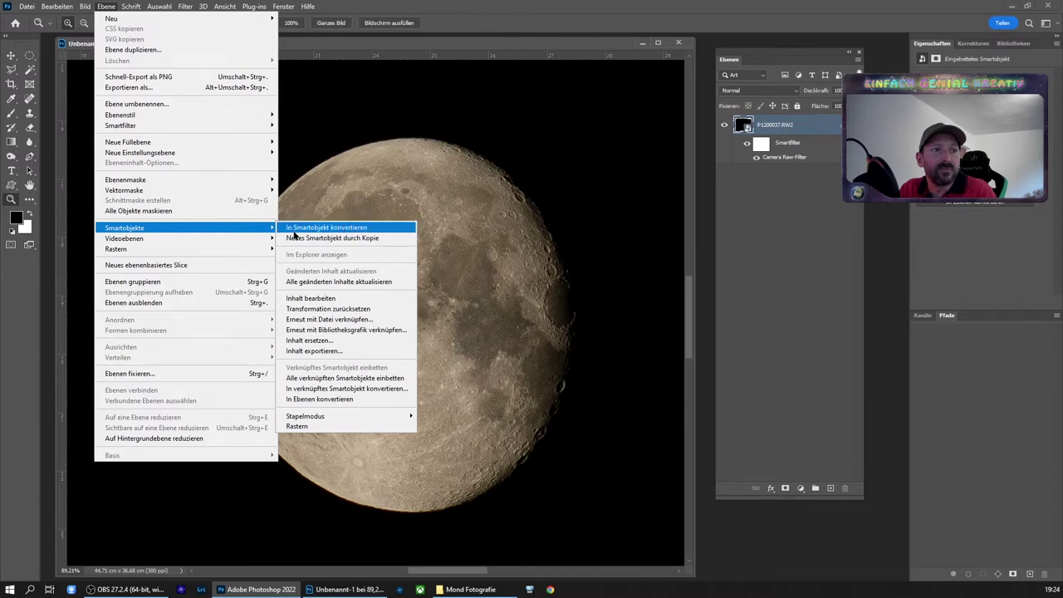
mouse_move(125, 227)
mouse_move(306, 416)
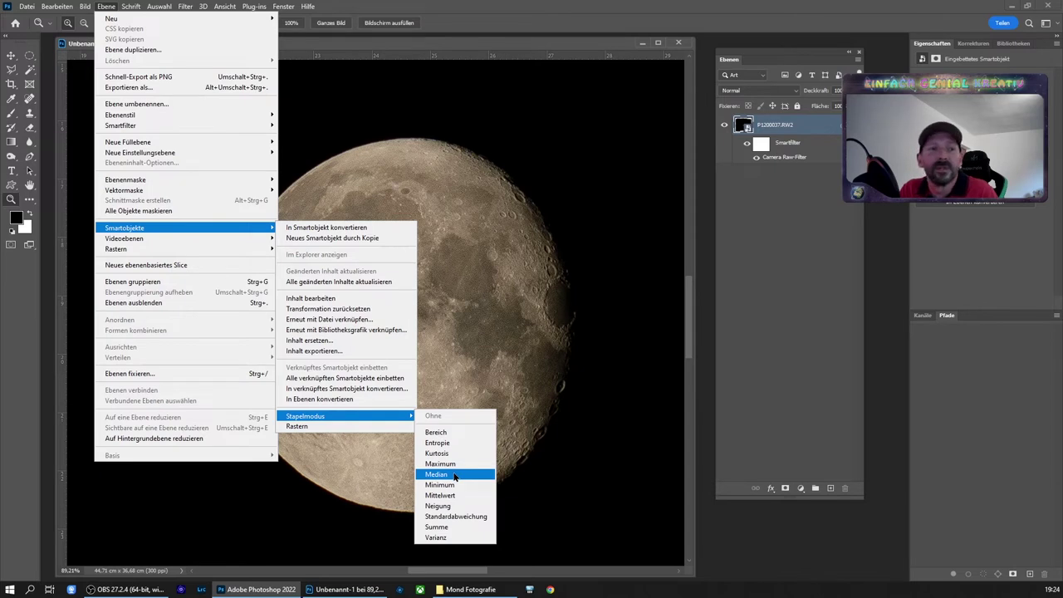
left_click(455, 477)
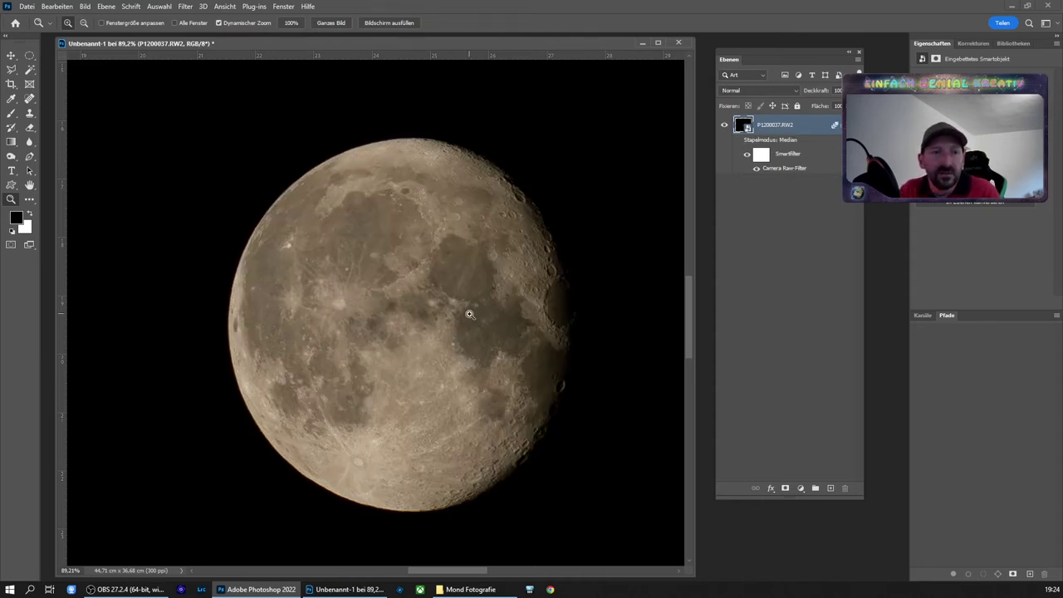
mouse_move(523, 276)
left_mouse_down()
mouse_move(569, 299)
mouse_move(541, 298)
left_mouse_up()
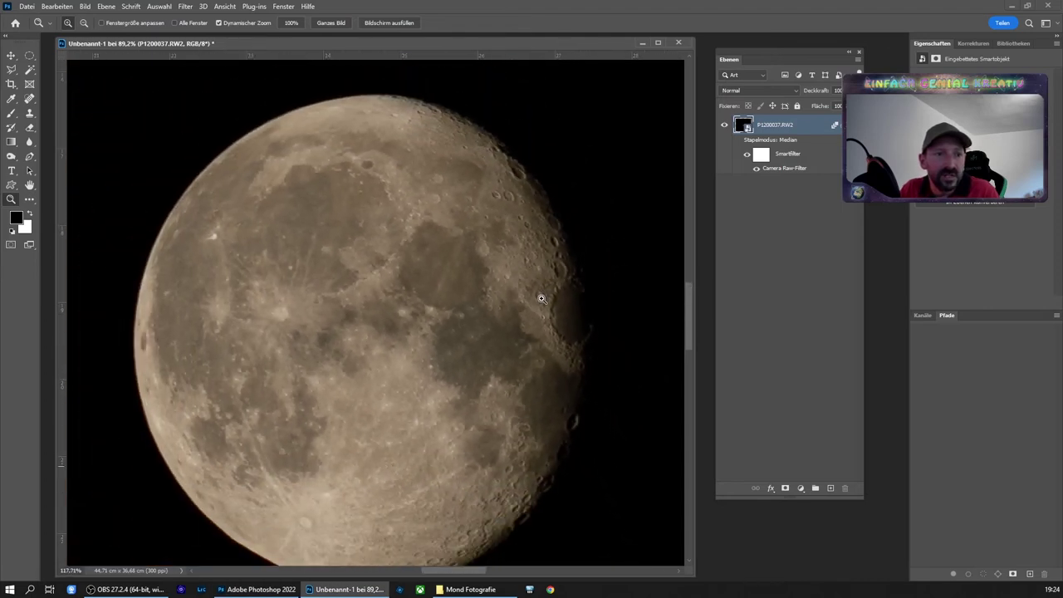
scroll(618, 314, "down", 1)
scroll(619, 313, "down", 1)
scroll(618, 313, "down", 1)
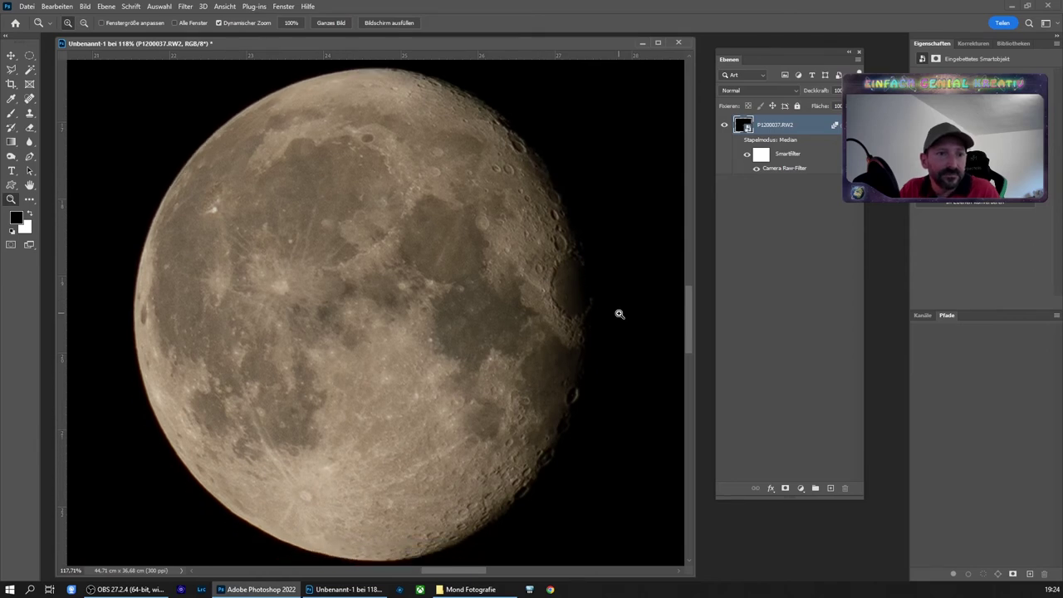
mouse_move(571, 266)
left_mouse_down()
mouse_move(595, 271)
mouse_move(573, 266)
left_mouse_up()
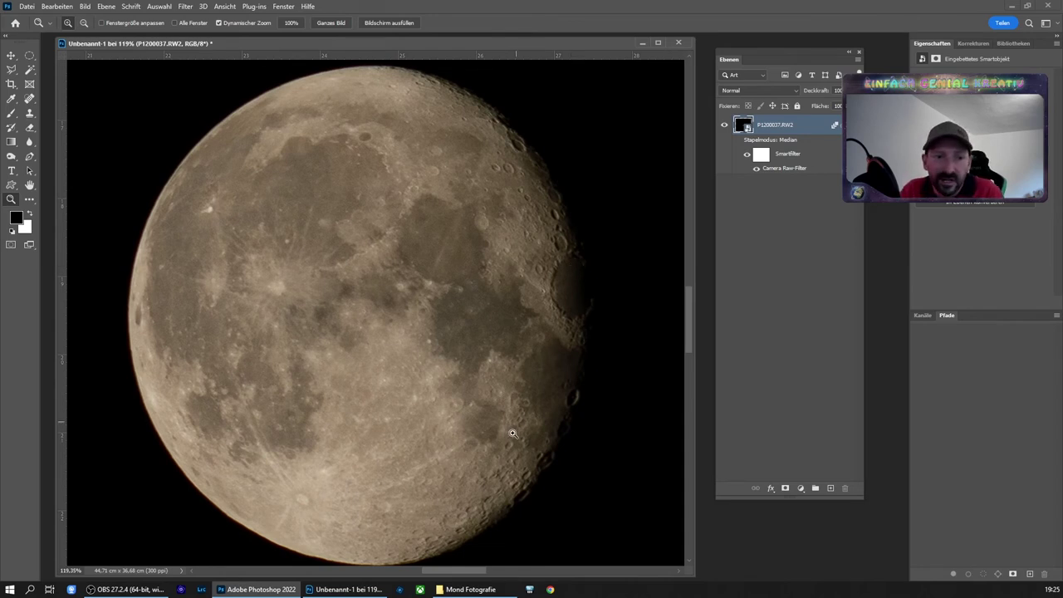
mouse_move(499, 481)
left_mouse_down()
mouse_move(529, 505)
mouse_move(506, 500)
mouse_move(601, 433)
left_mouse_up()
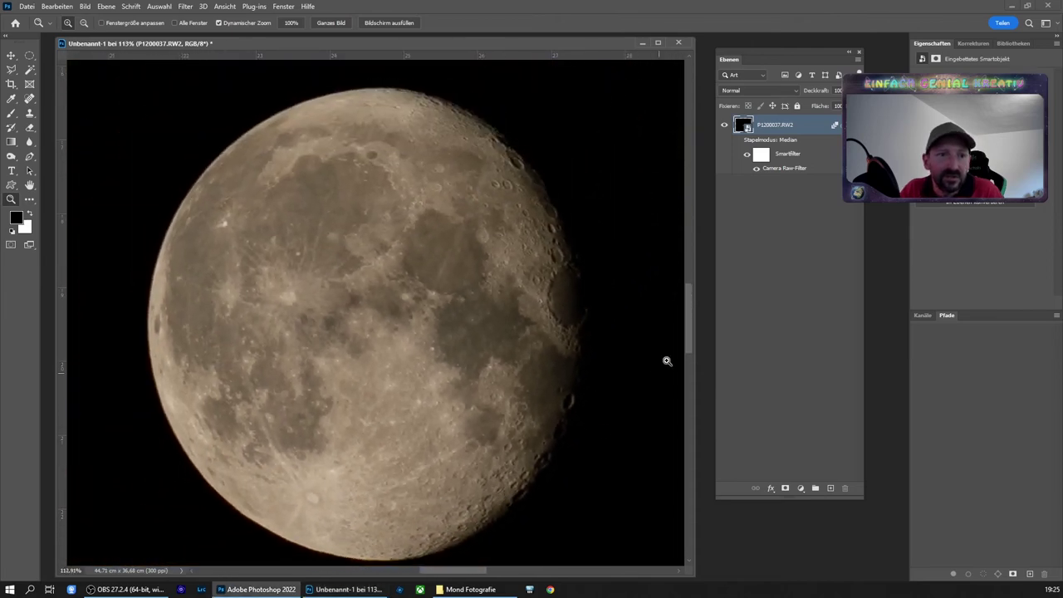
scroll(690, 331, "down", 1)
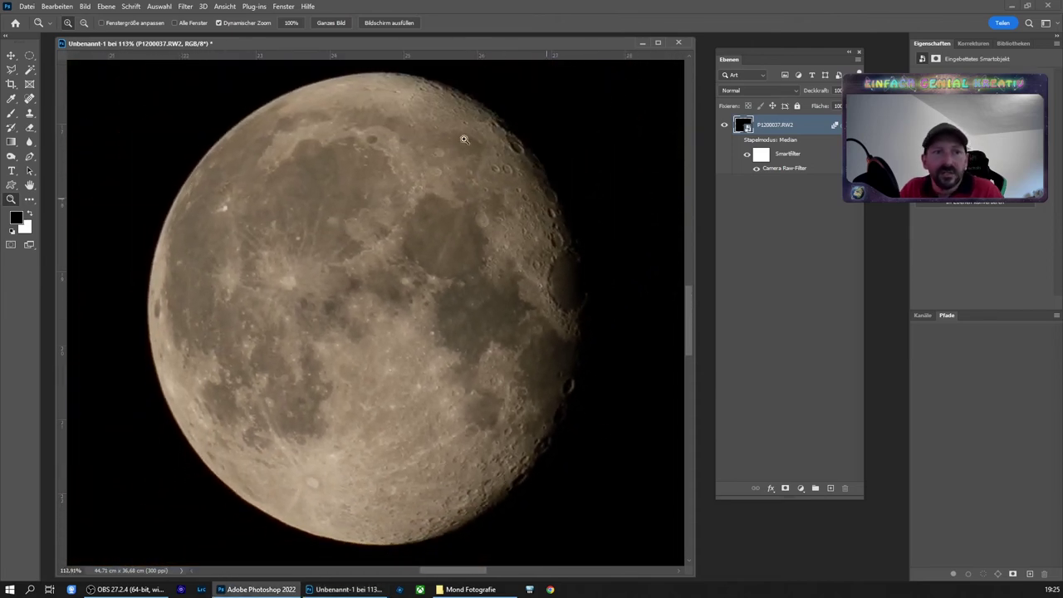
Step: Open the Nik Collection Selective Tool from the Filter menu and place it beside the Layers panel
left_click(186, 7)
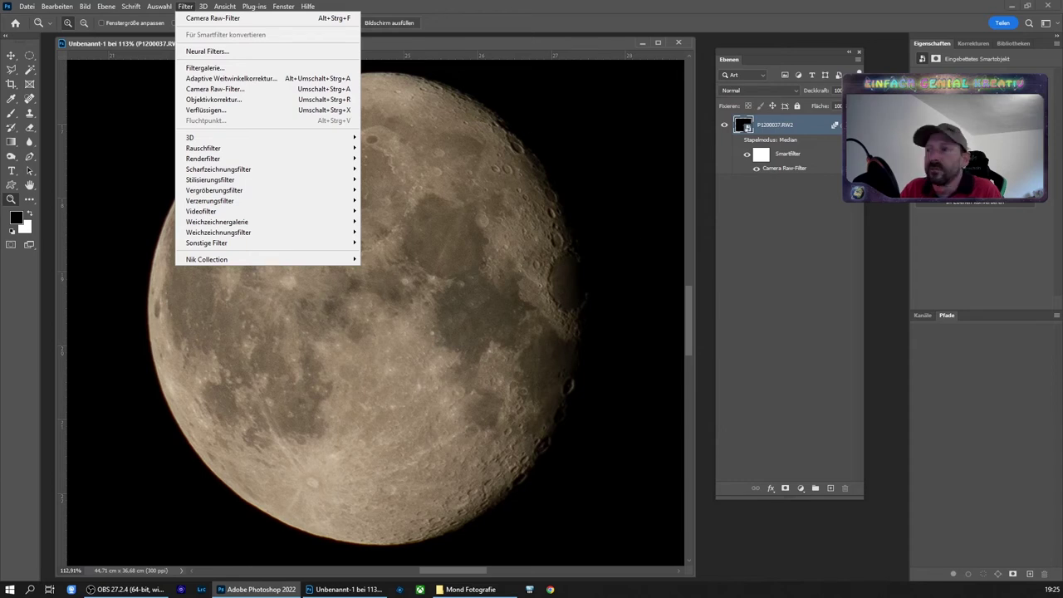
left_click(407, 259)
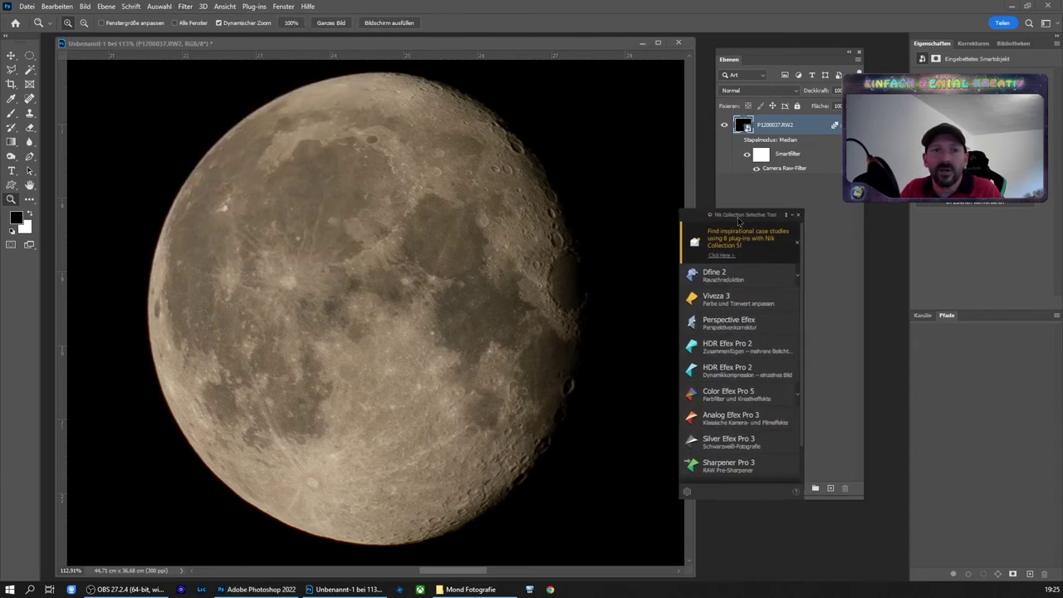
left_click_drag(788, 255, 761, 271)
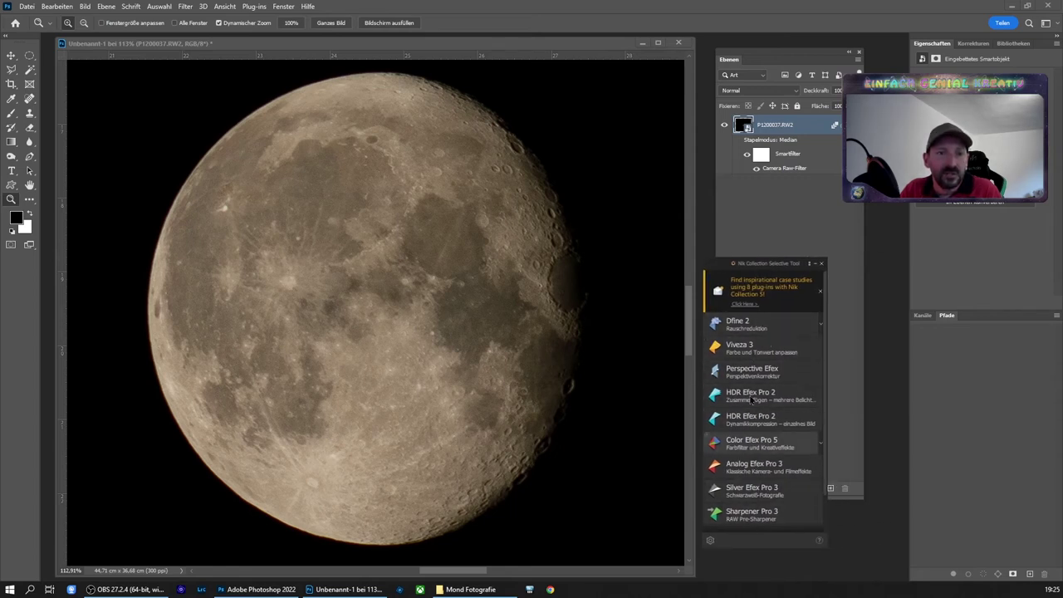
left_click(751, 447)
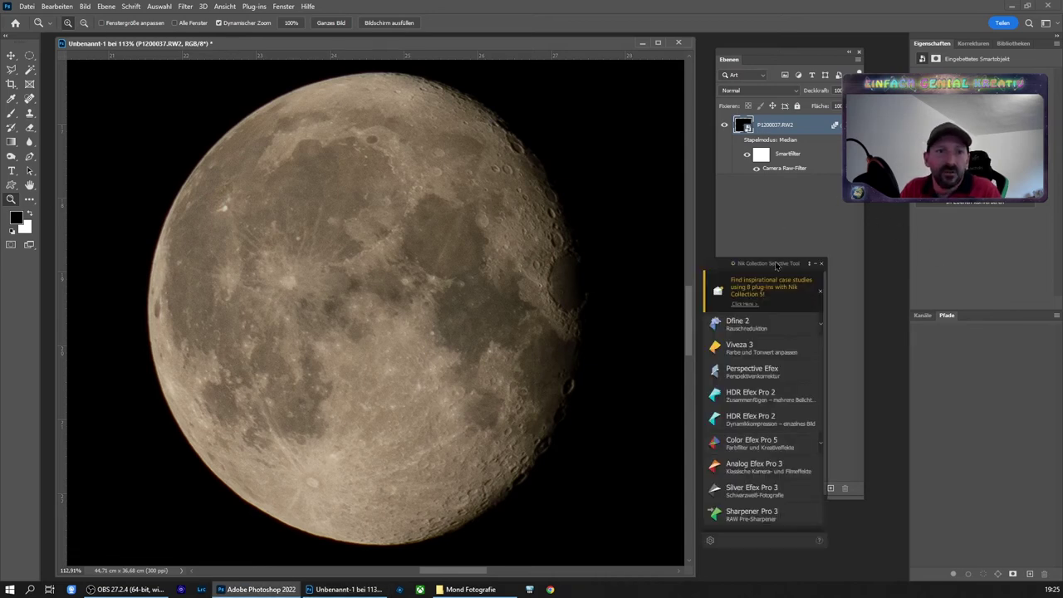
left_click_drag(777, 263, 777, 189)
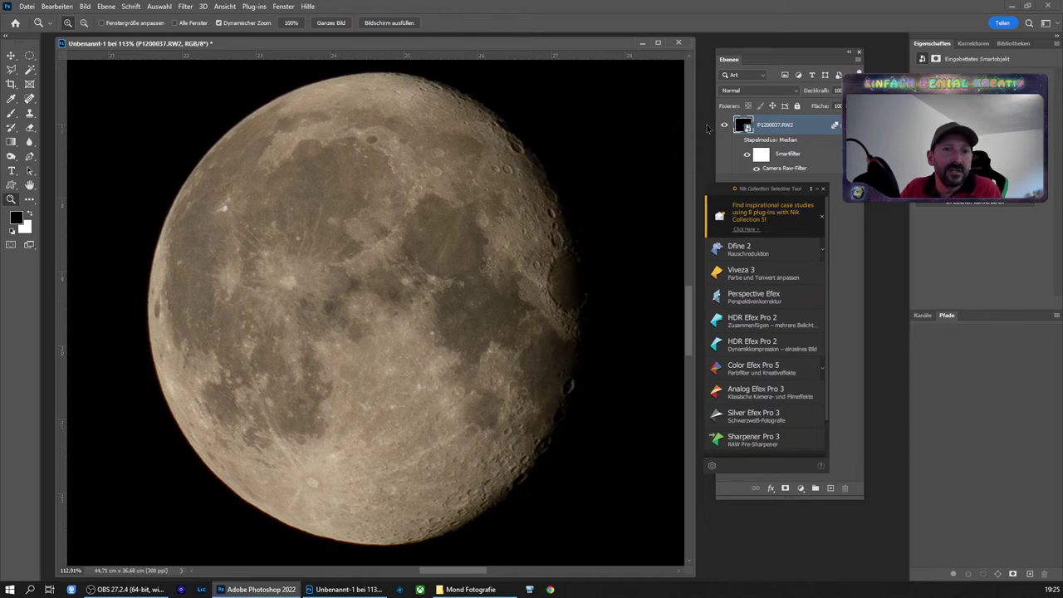
Step: Duplicate the stacked moon, merge it with a new empty layer into Ebene 1, and launch Color Efex Pro 5
key("ctrl+j")
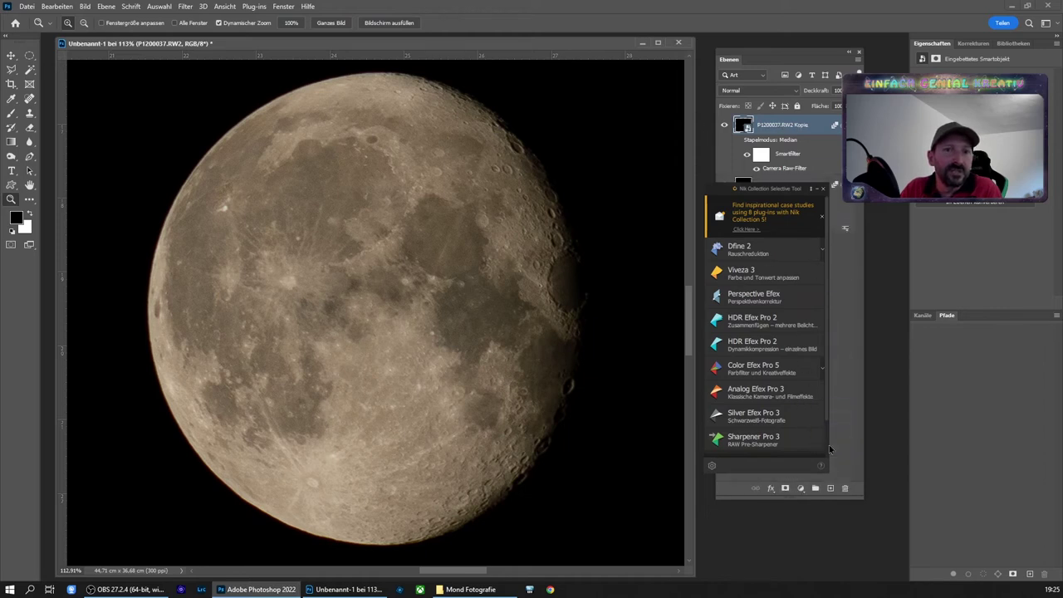
left_click(830, 488)
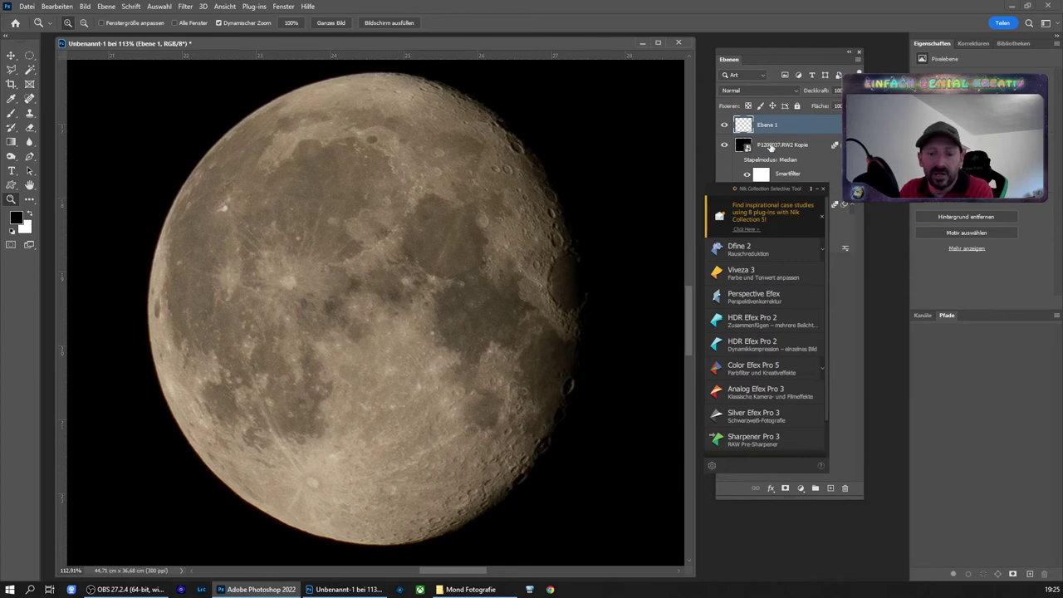
left_click(768, 145, "shift")
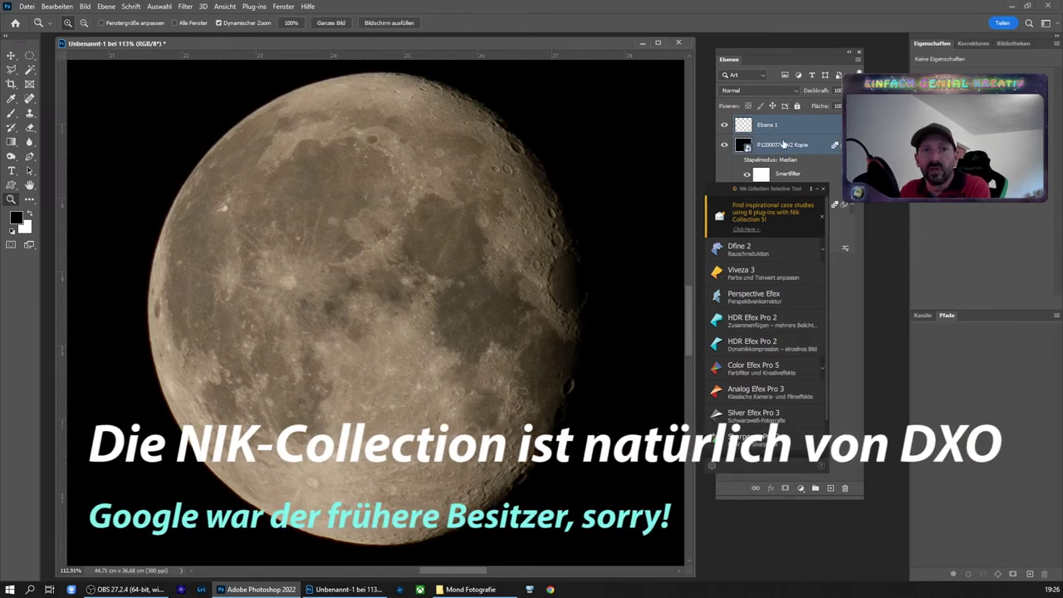
key("ctrl+e")
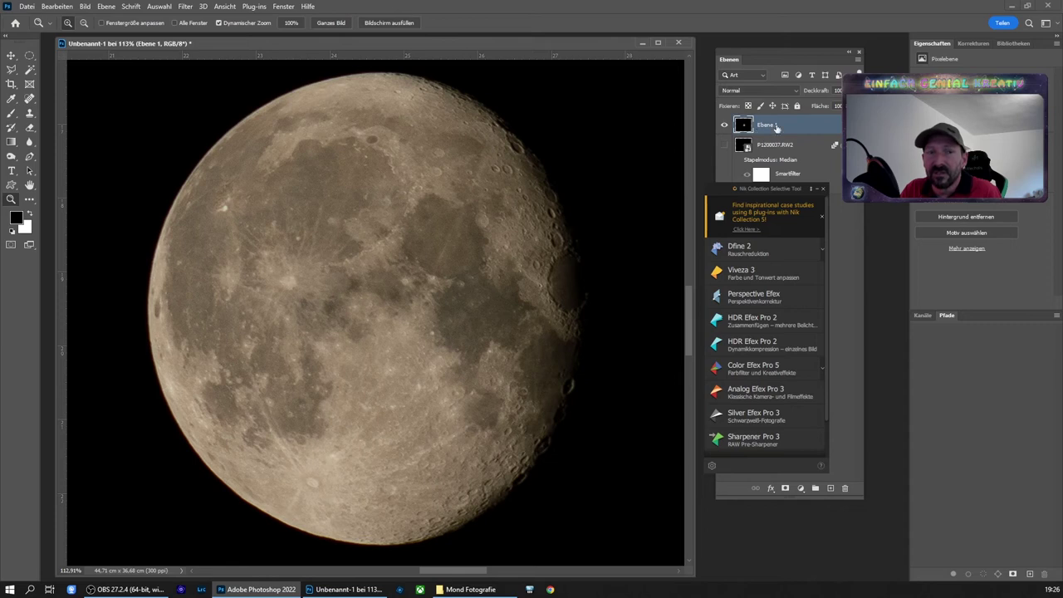
left_click(724, 124)
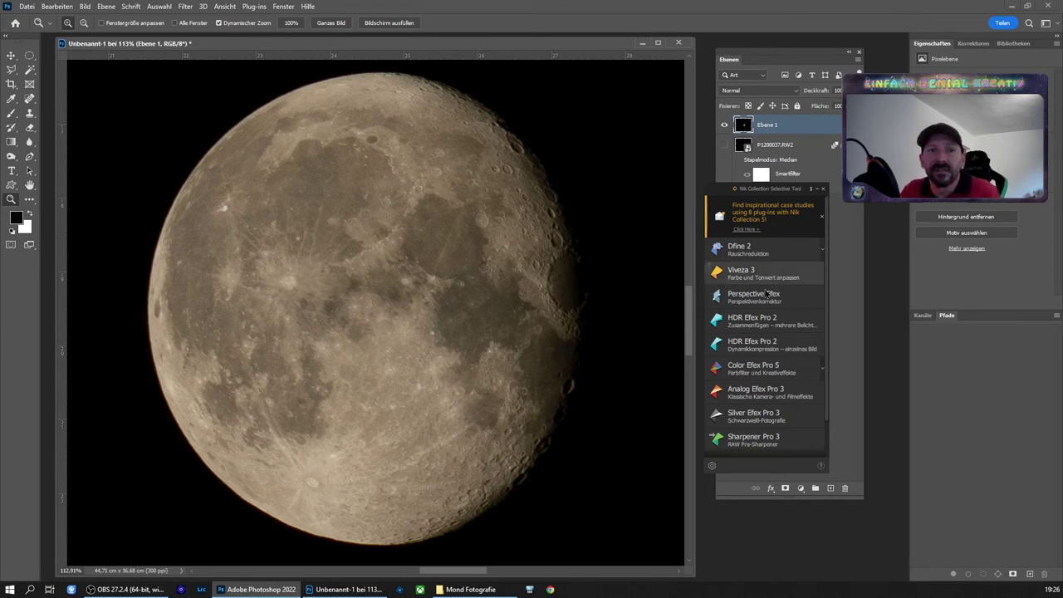
left_click(745, 391)
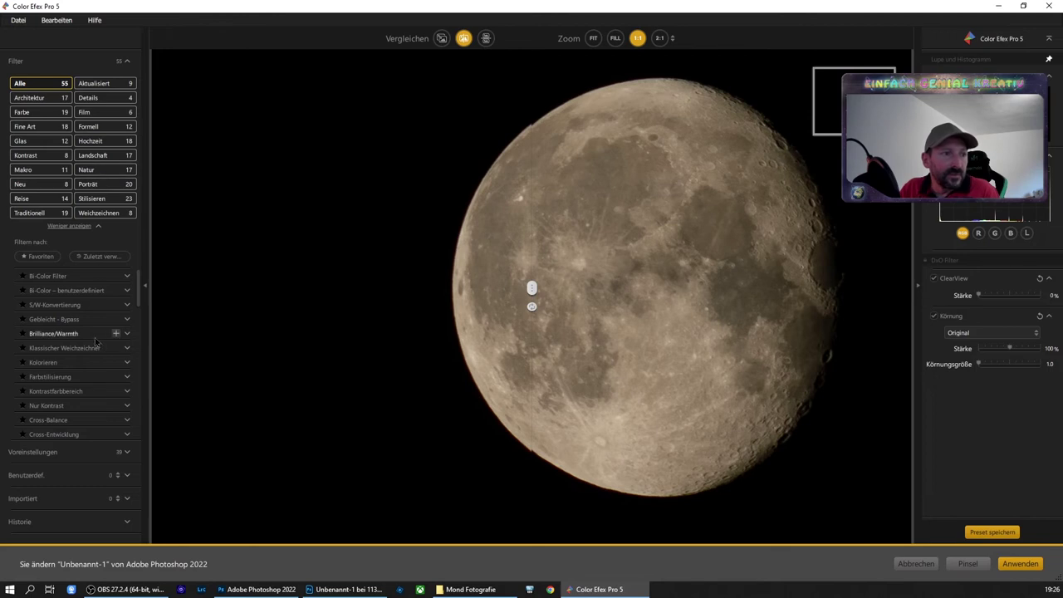
Step: Add the Detail-Extraktor filter from the Color Efex Pro 5 filter list
scroll(93, 338, "down", 5)
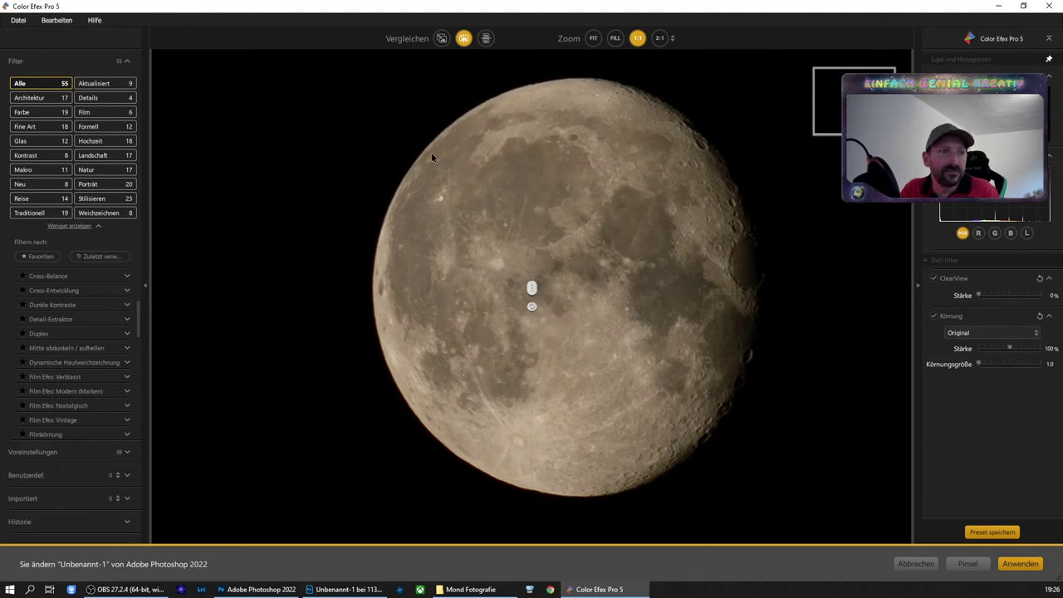
left_click(62, 323)
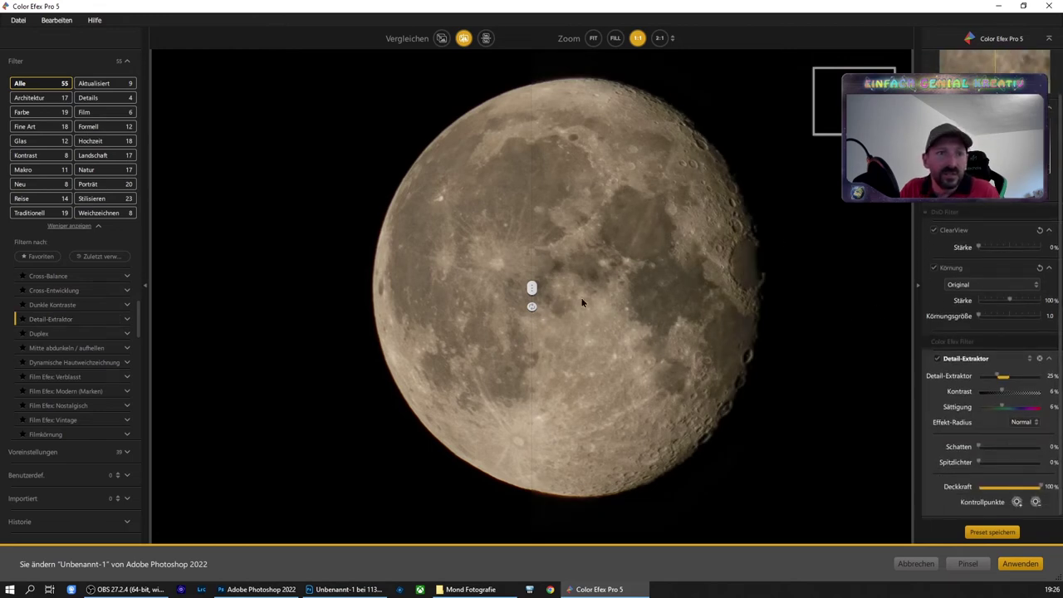
Step: Lower the Detail-Extraktor strength to about 10% and reposition the control point on the moon
mouse_move(532, 289)
left_mouse_down()
mouse_move(787, 296)
mouse_move(367, 287)
left_mouse_up()
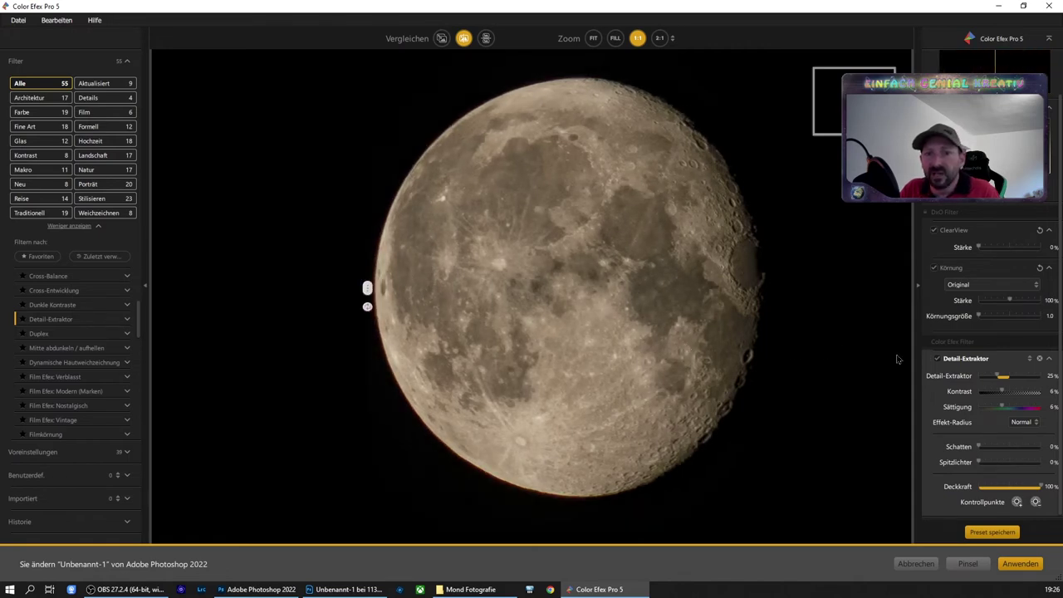
left_click_drag(999, 378, 996, 380)
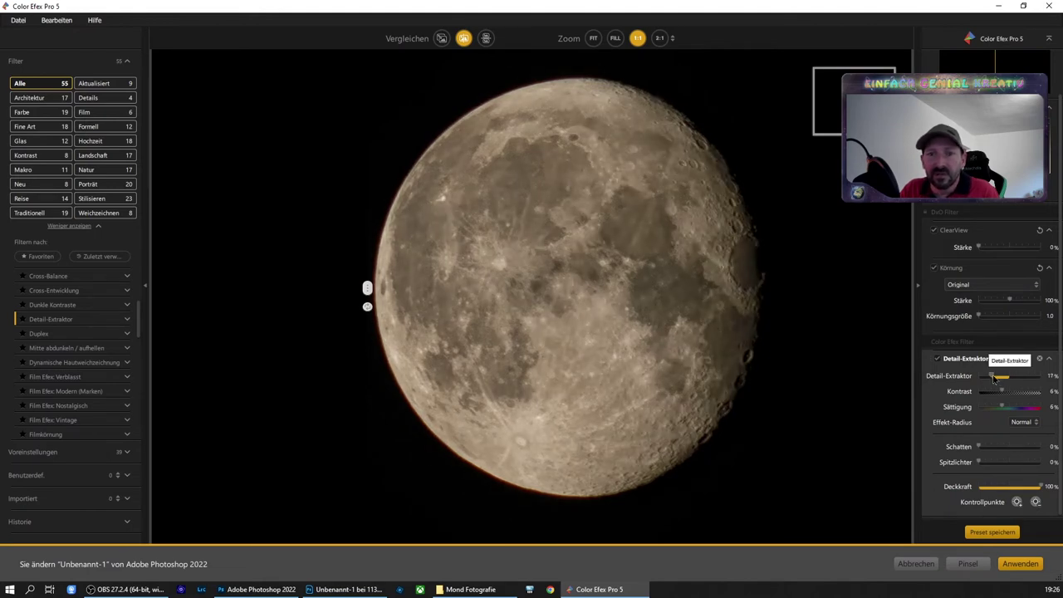
left_click_drag(993, 377, 1002, 396)
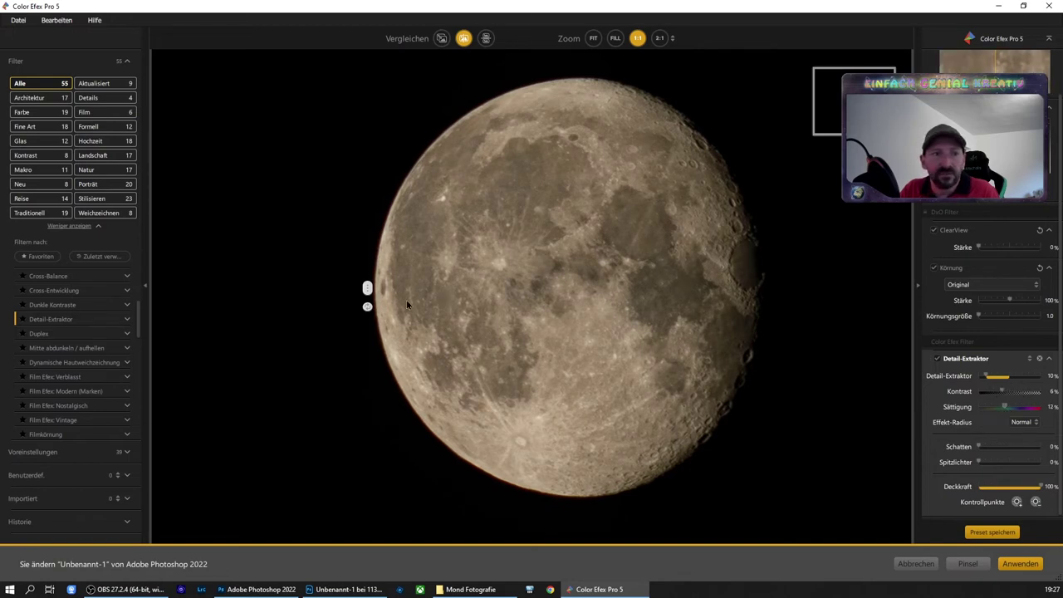
mouse_move(368, 288)
left_mouse_down()
mouse_move(770, 309)
mouse_move(721, 314)
mouse_move(752, 290)
mouse_move(584, 292)
mouse_move(672, 294)
left_mouse_up()
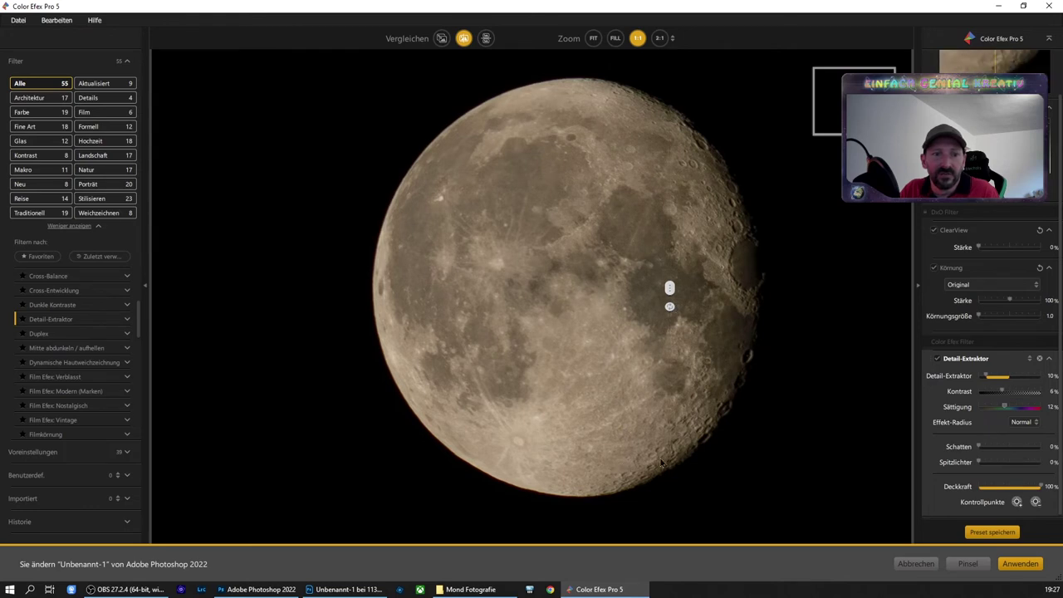
left_click_drag(669, 288, 355, 280)
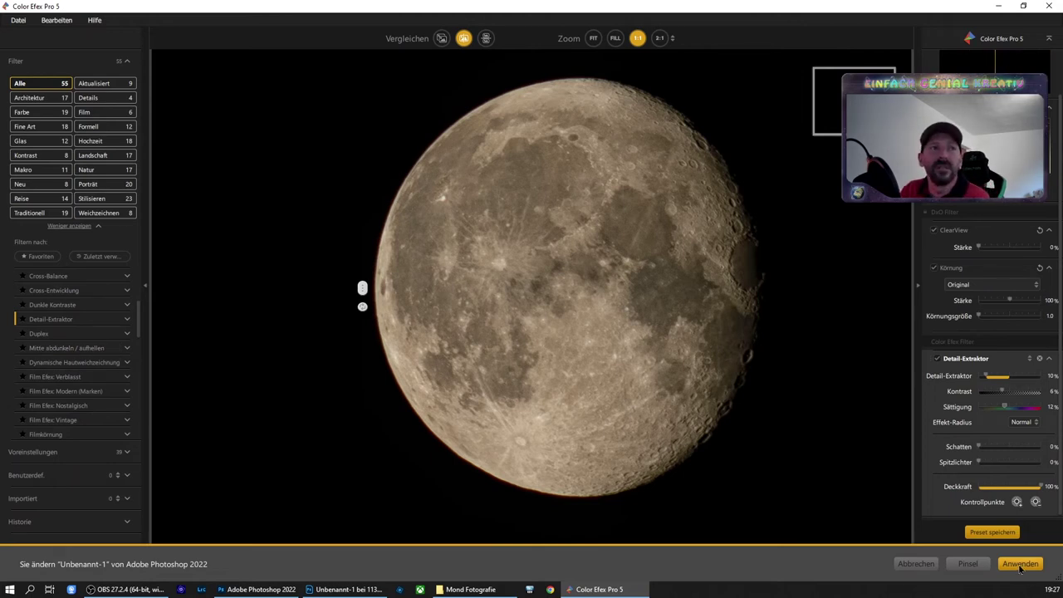
Step: Apply the Detail-Extraktor result back to Photoshop and close the Nik Selective Tool panel
left_click(1019, 565)
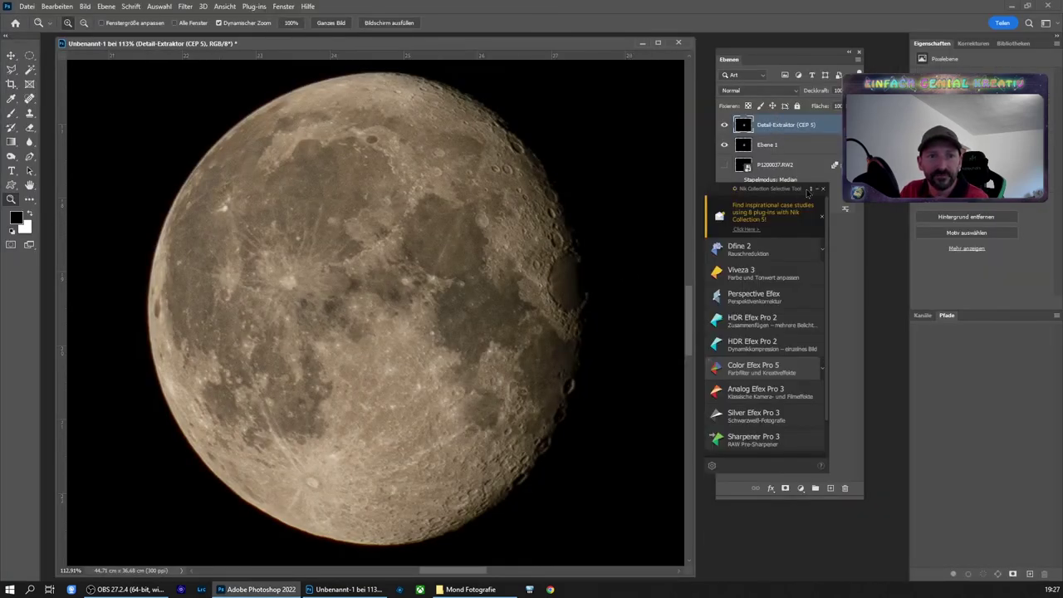
left_click(822, 190)
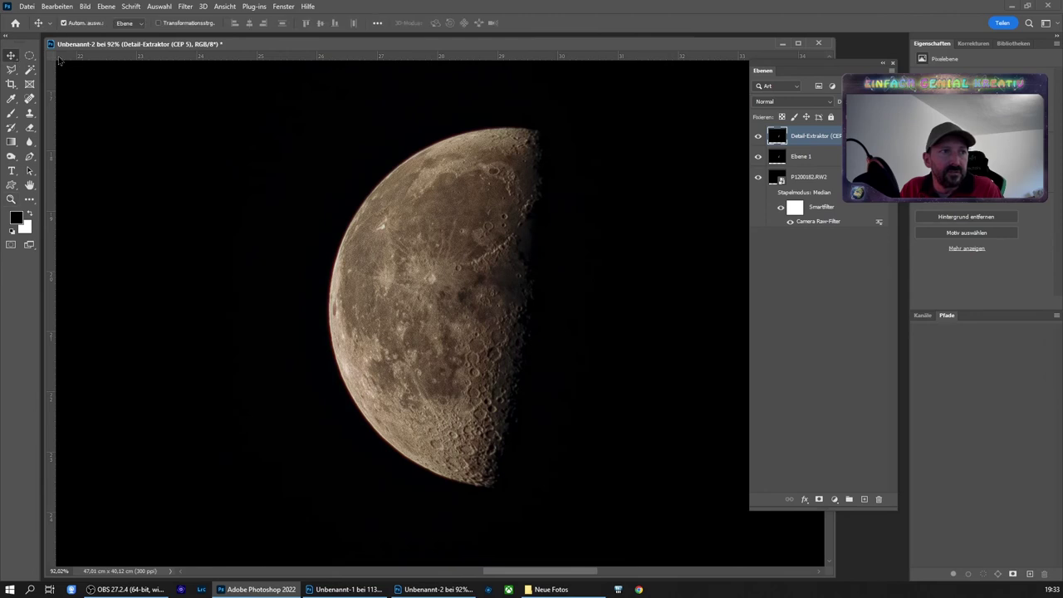
Step: Drag the sharpened half-moon layer from Unbenannt-2 into the full-moon document and nudge it into place
mouse_move(171, 44)
left_mouse_down()
mouse_move(327, 61)
mouse_move(503, 60)
left_mouse_up()
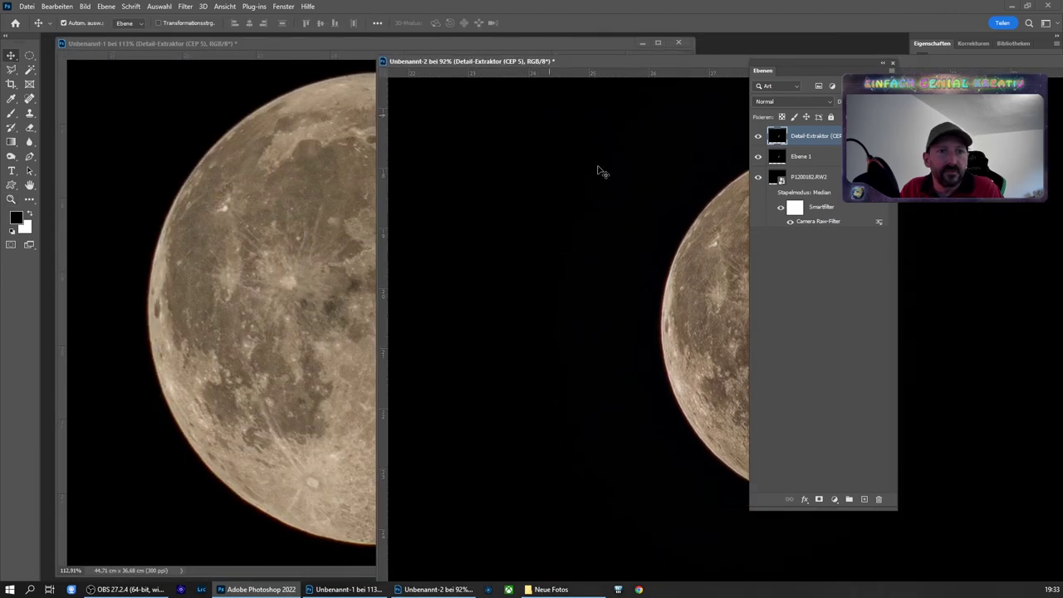
mouse_move(733, 274)
left_mouse_down()
mouse_move(332, 275)
mouse_move(371, 282)
left_mouse_up()
mouse_move(452, 297)
left_mouse_down()
mouse_move(404, 273)
mouse_move(394, 252)
mouse_move(380, 270)
left_mouse_up()
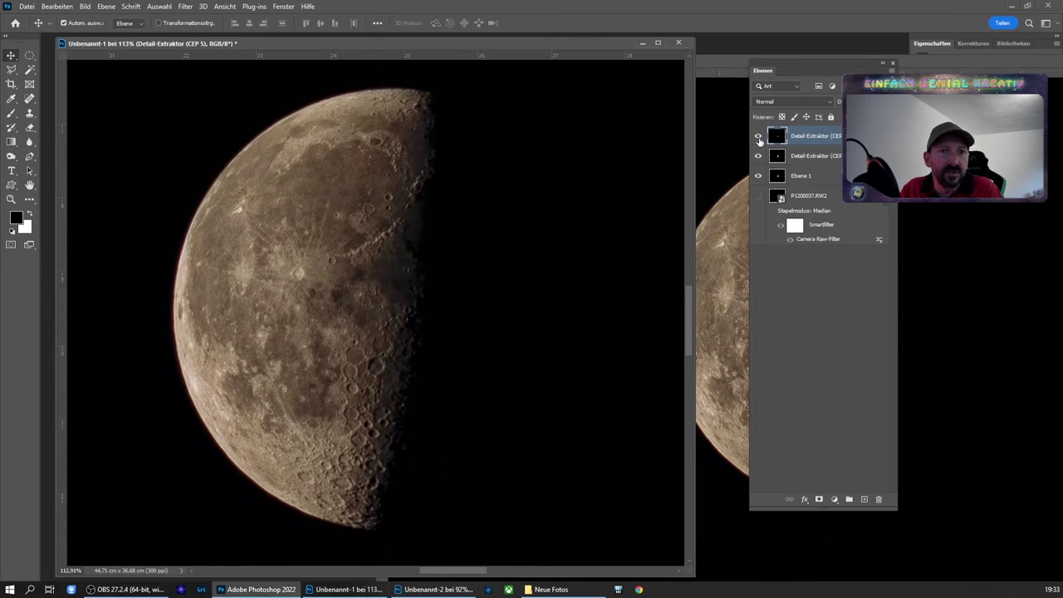
left_click(758, 138)
left_click(758, 138)
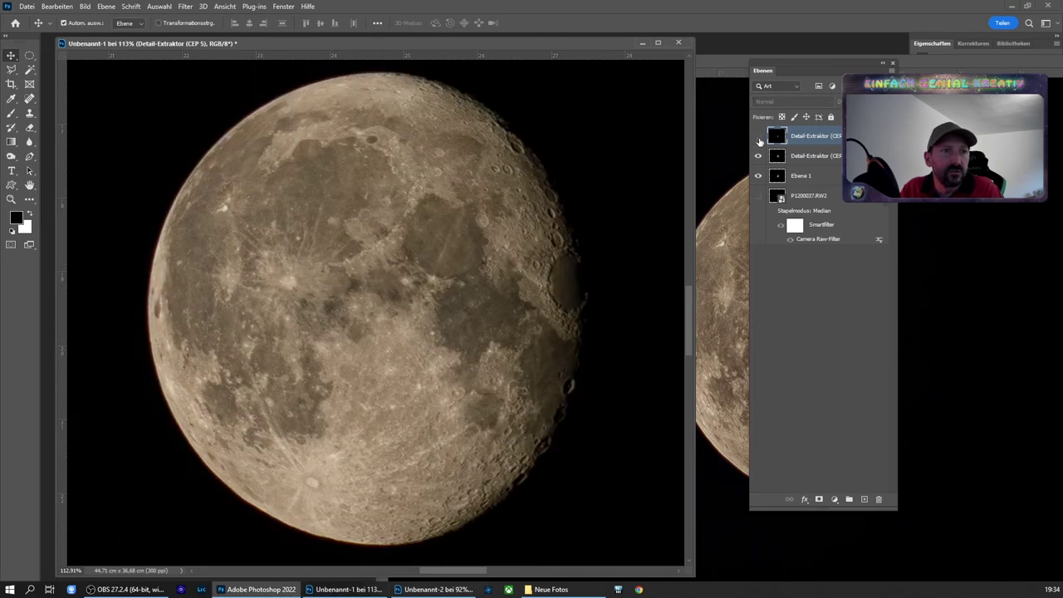
left_click(757, 137)
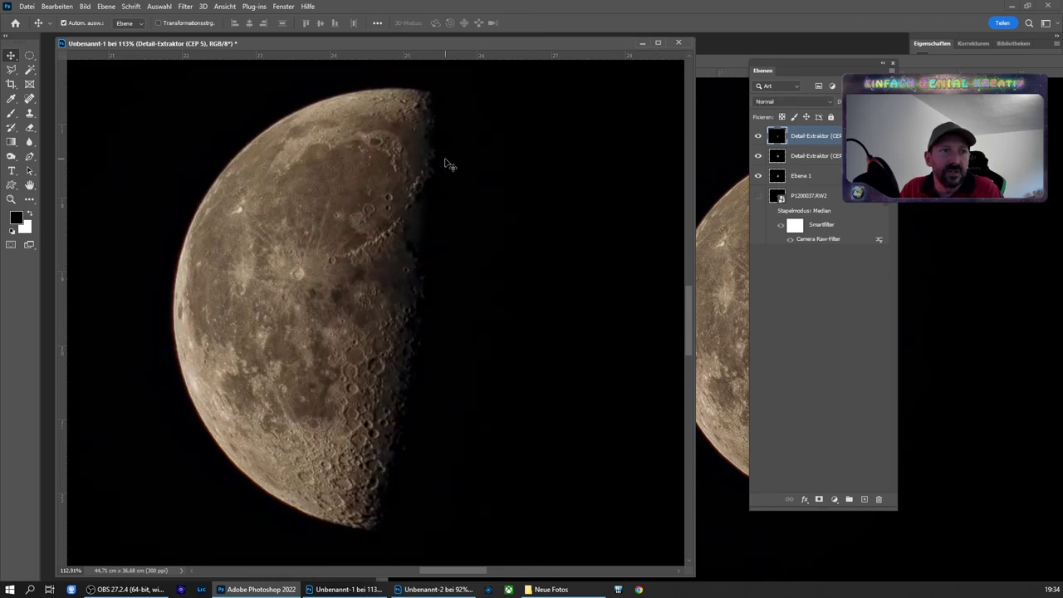
left_click_drag(406, 166, 393, 157)
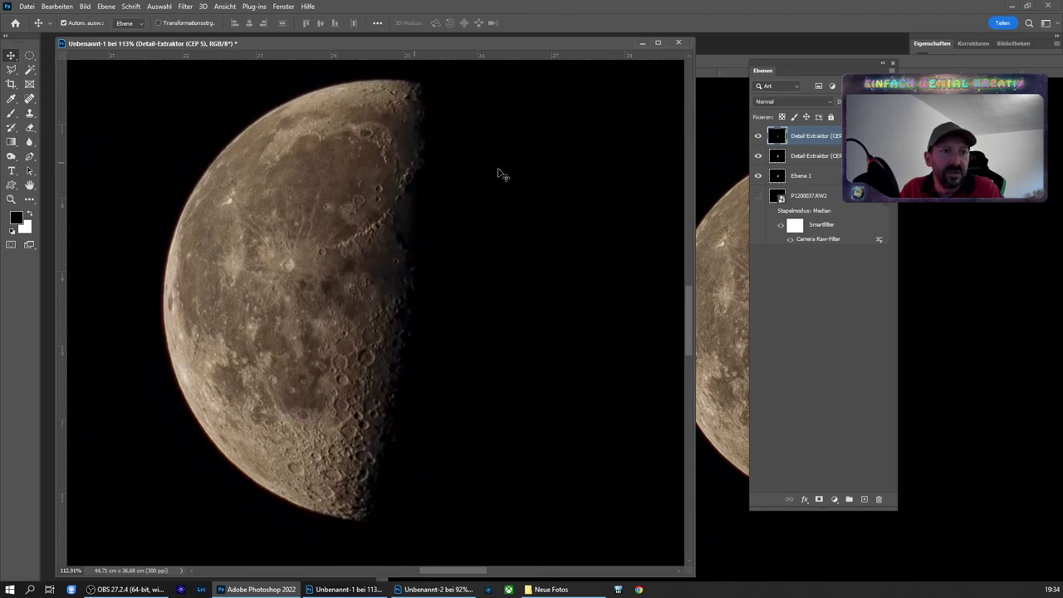
Step: Toggle the half-moon layer to compare both moons, ending with the top Detail-Extraktor layer visible
left_click(757, 136)
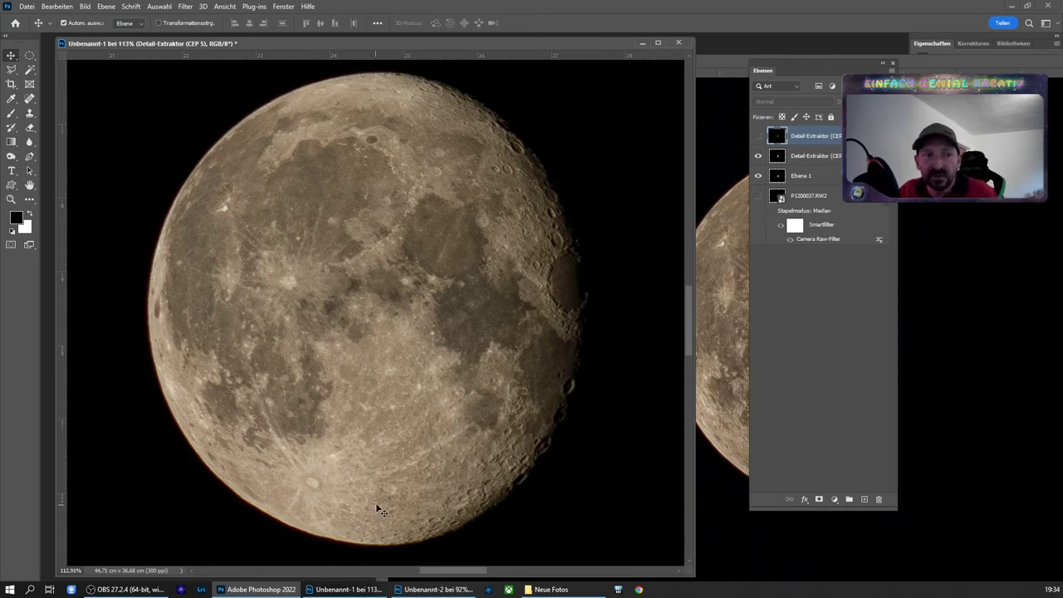
left_click(756, 136)
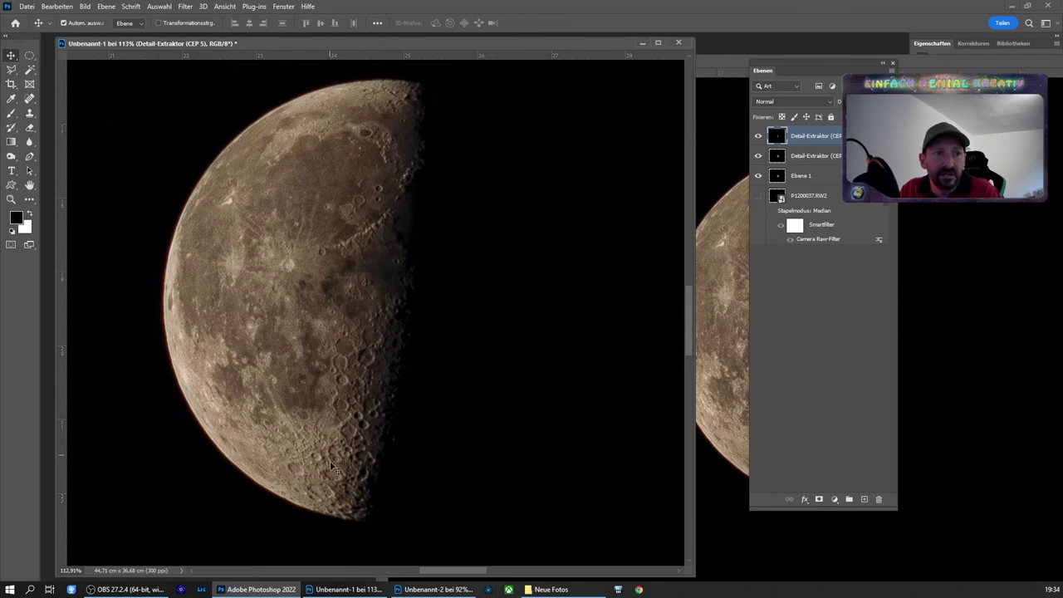
left_click(757, 135)
left_click(757, 135)
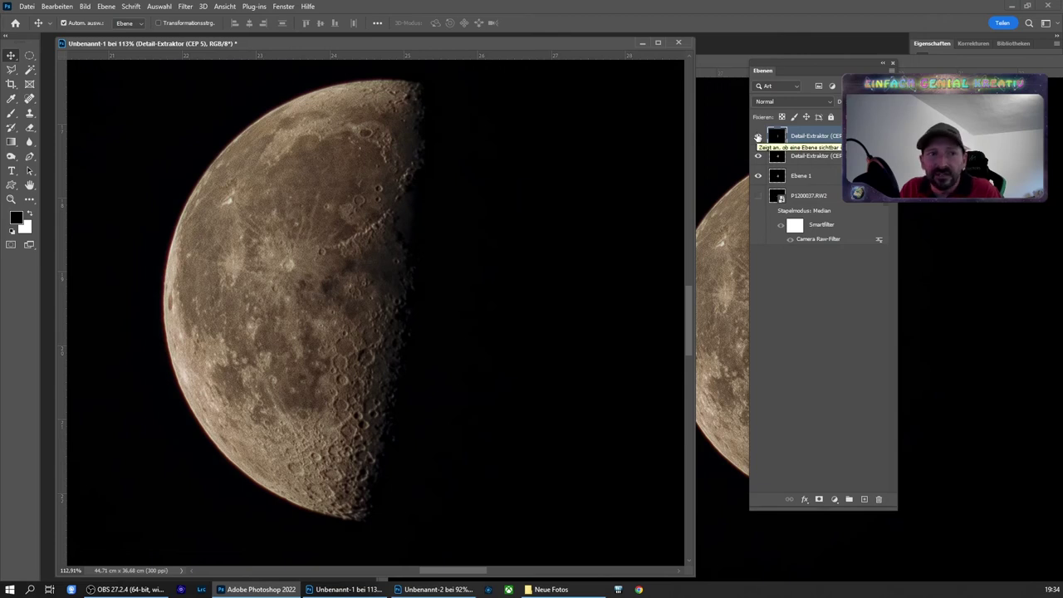
left_click(757, 135)
left_click(757, 135)
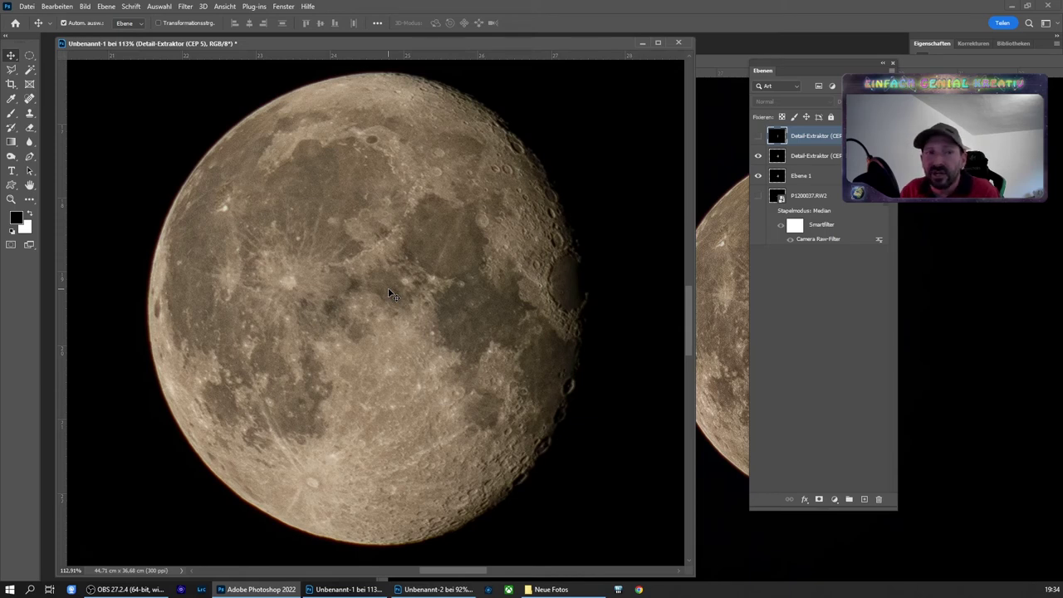
left_click(751, 137)
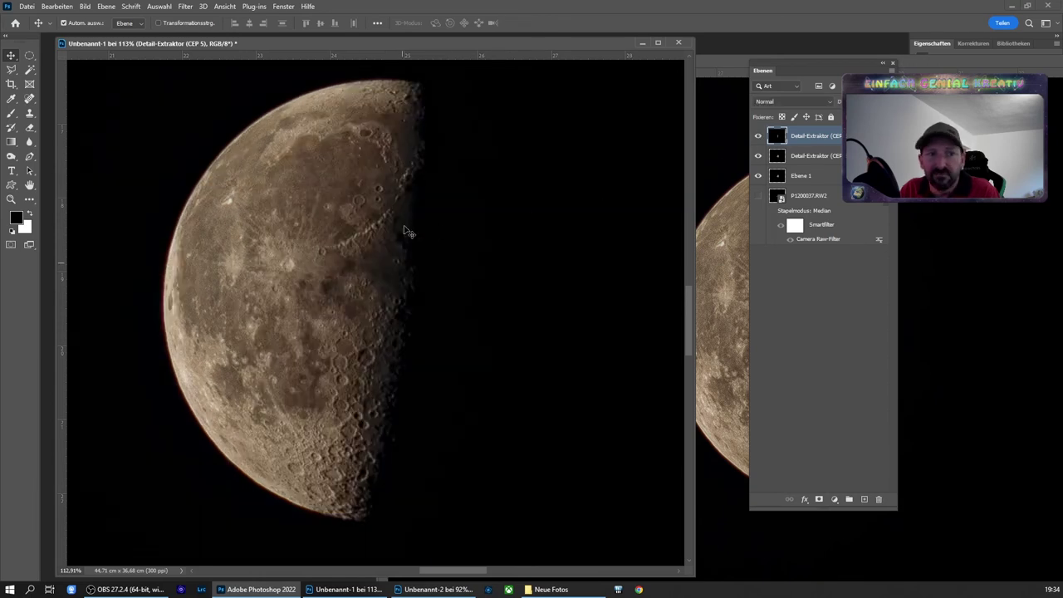
left_click_drag(354, 184, 349, 191)
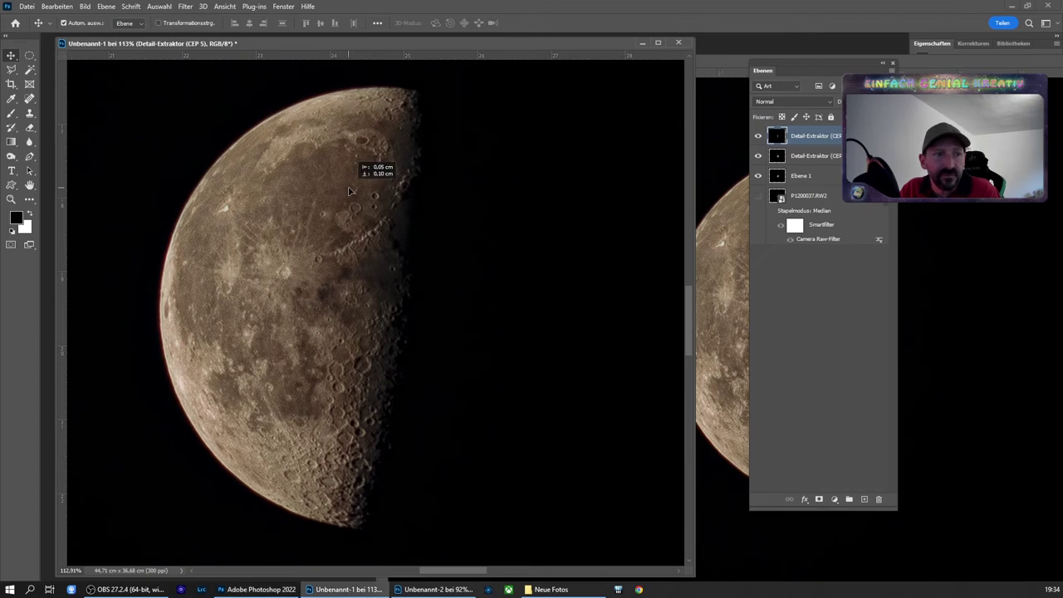
Step: Close the Unbenannt-2 document without saving
left_click(433, 588)
double_click(598, 64)
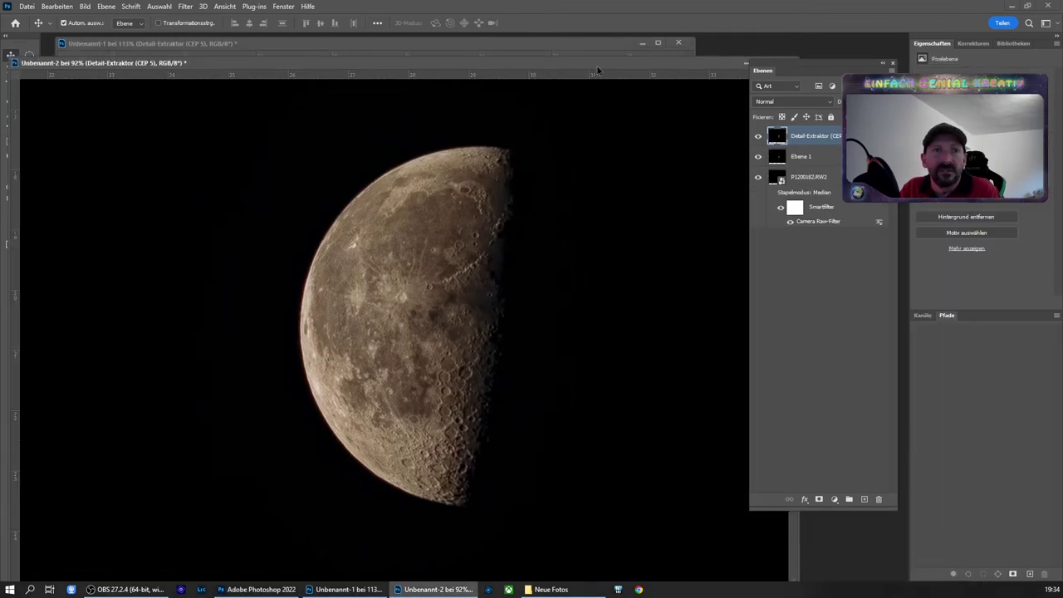
left_click(684, 67)
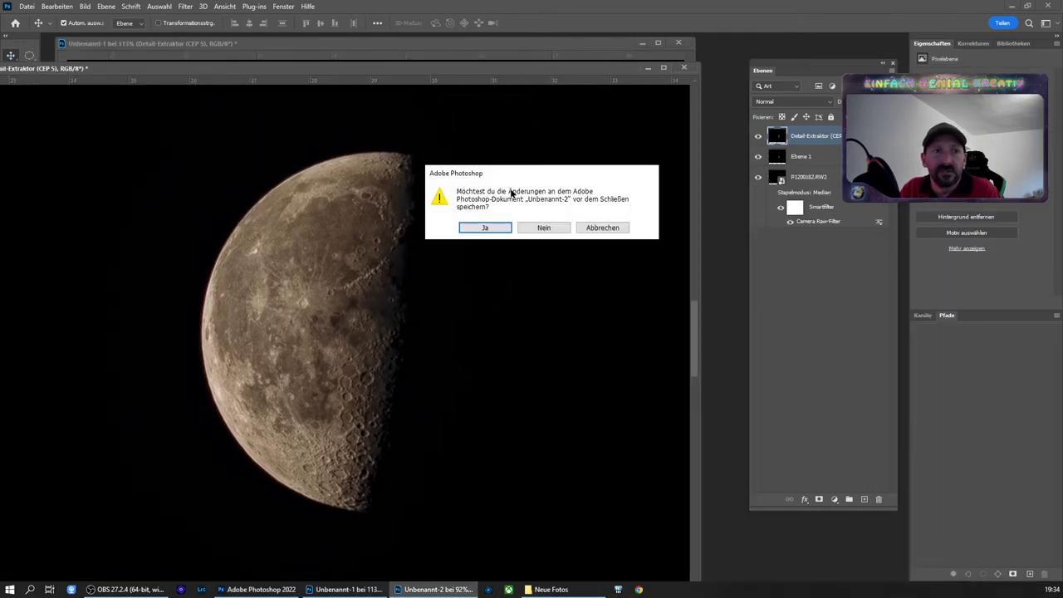
left_click(532, 228)
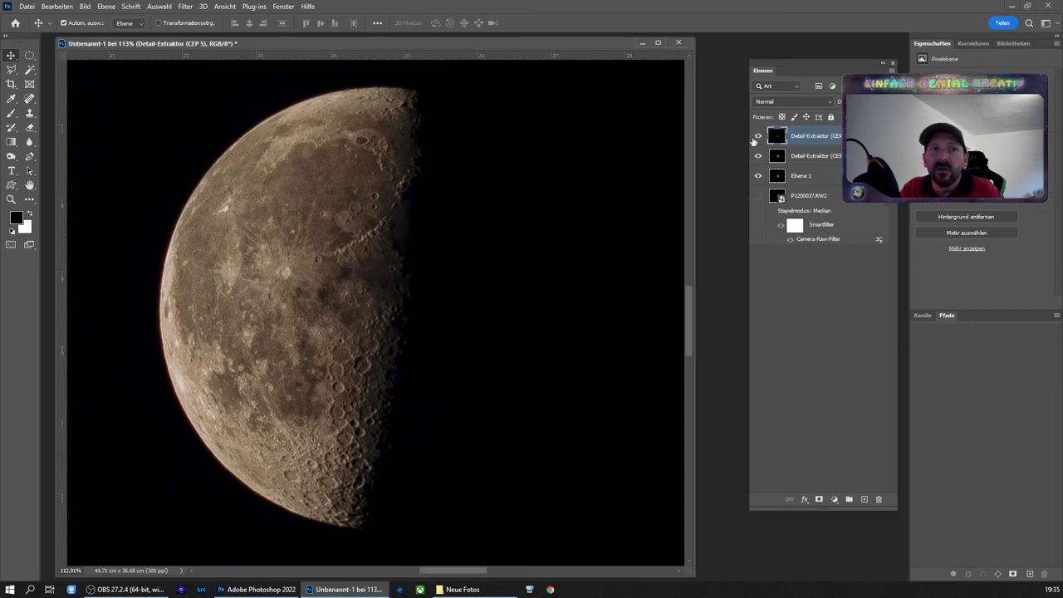
left_click(461, 589)
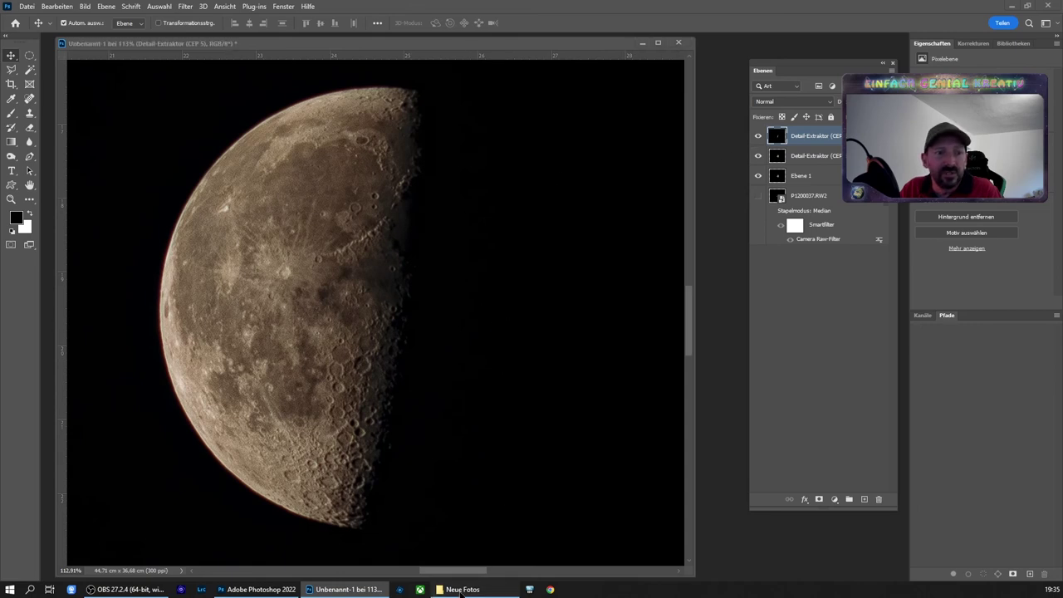
Step: Select P1200037.RW2 in the Mond Fotografie folder and open it in Camera Raw
left_click(105, 50)
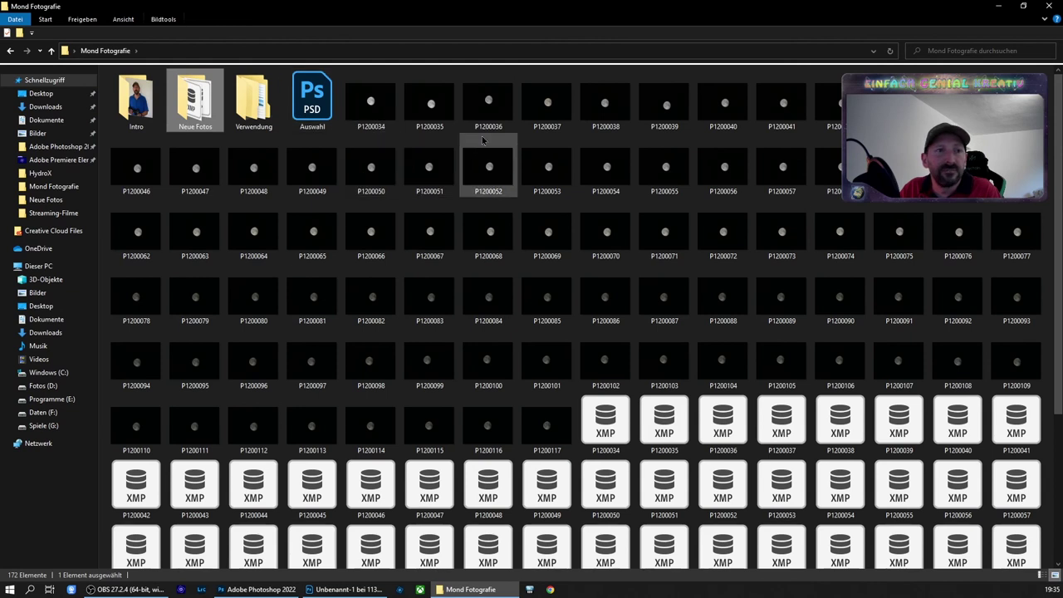
left_click(538, 113)
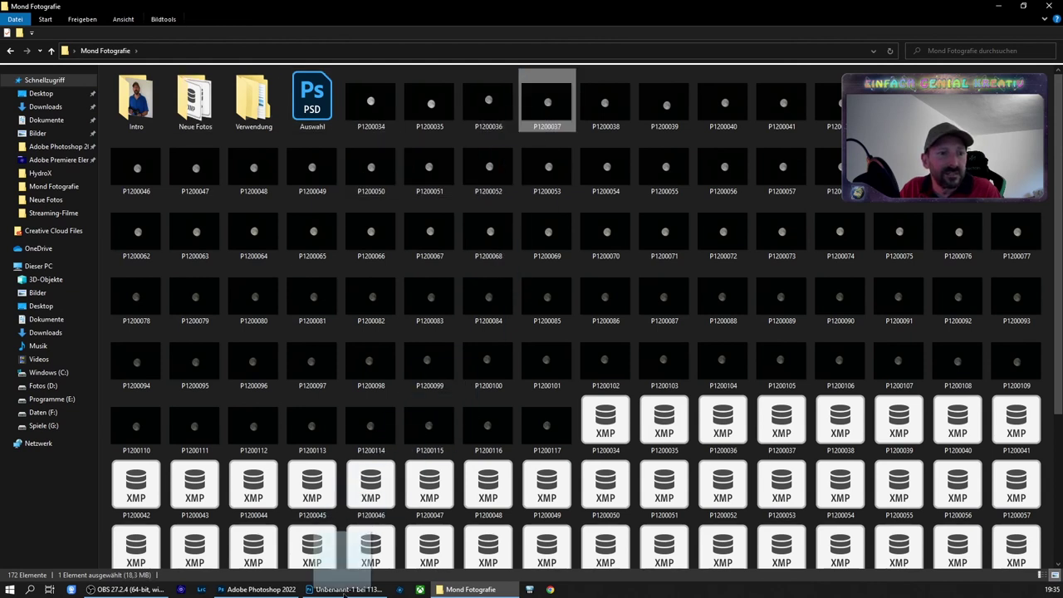
left_click(362, 590)
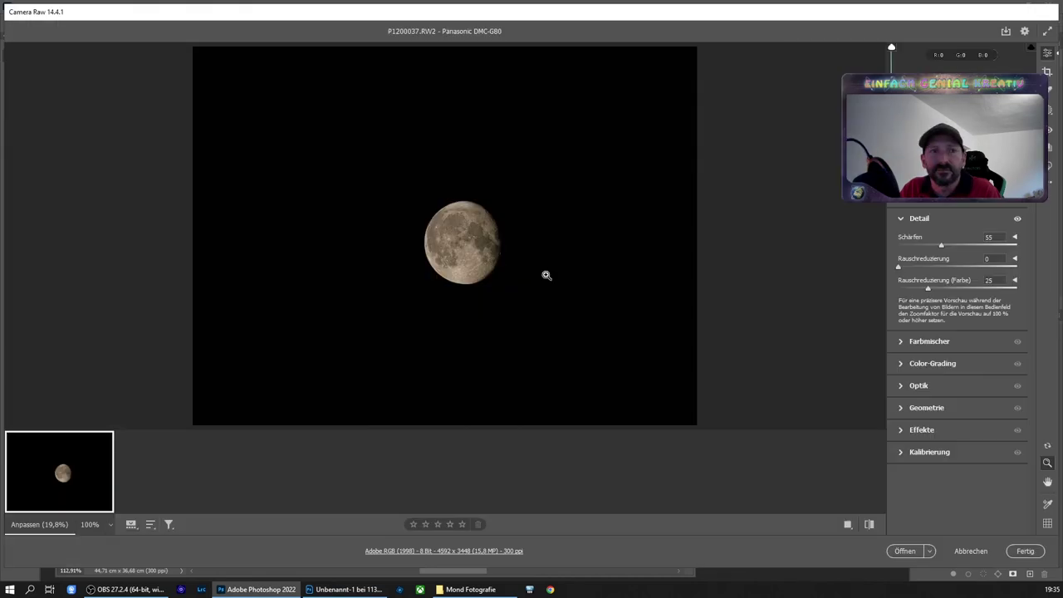
Step: Open P1200037 as a Photoshop document at 103% zoom and dock the Layers panel
left_click_drag(461, 244, 581, 304)
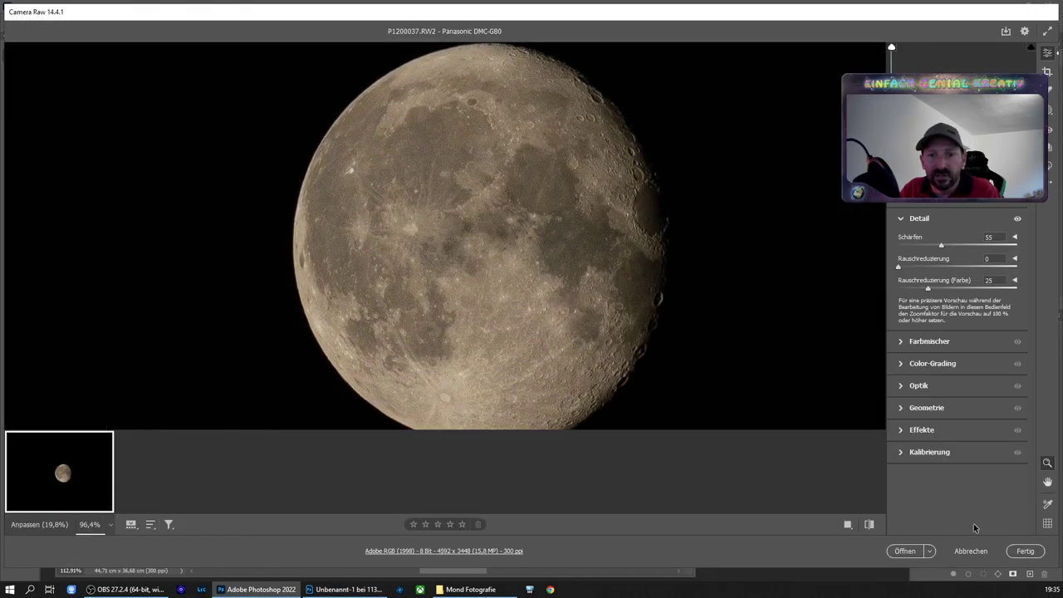
left_click(906, 551)
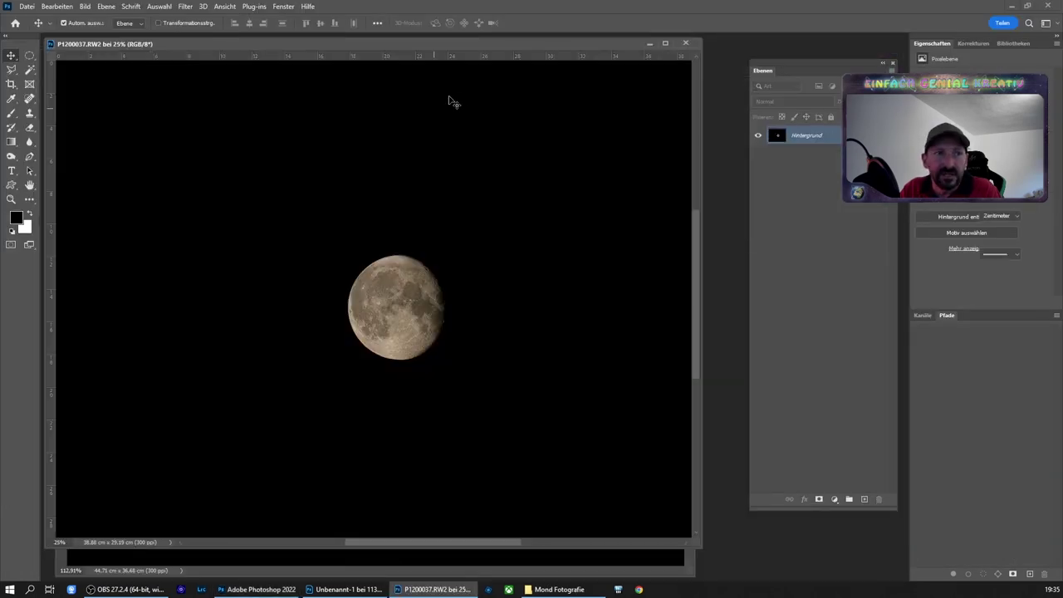
left_click(10, 198)
left_click_drag(392, 327, 688, 313)
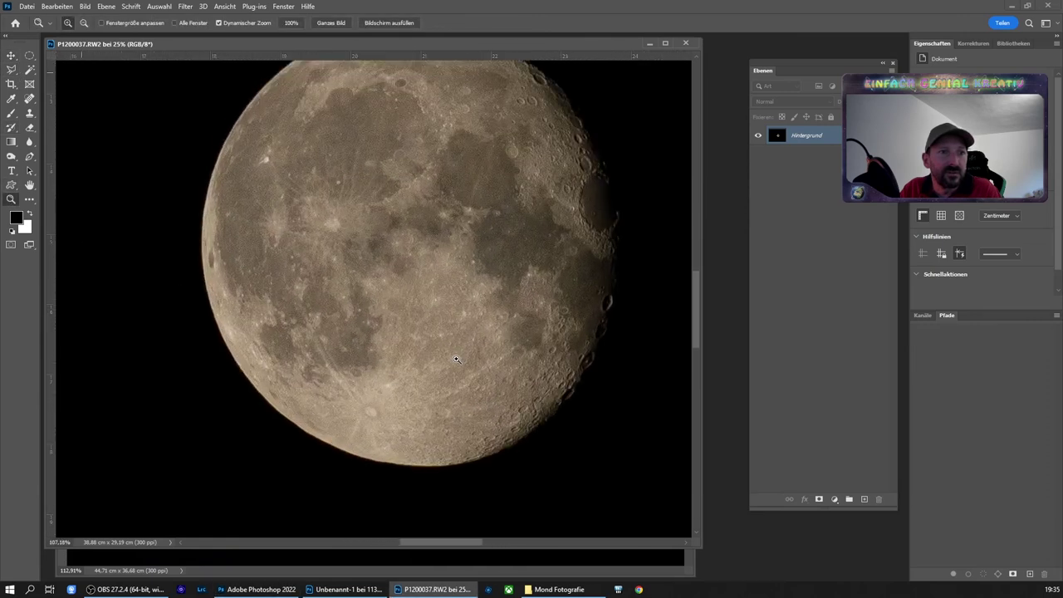
scroll(695, 303, "up", 3)
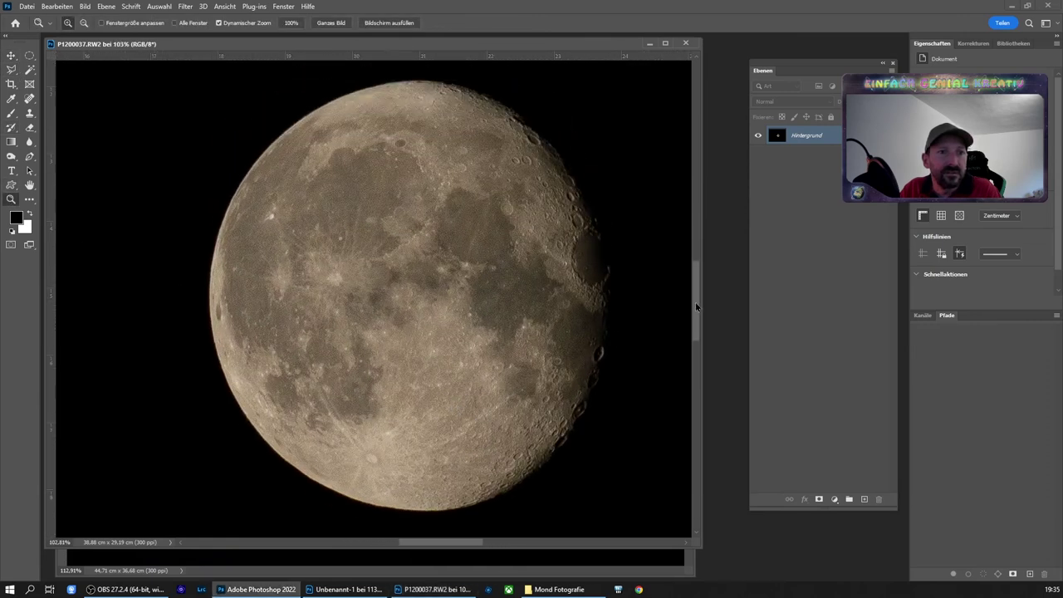
left_click_drag(870, 66, 1028, 330)
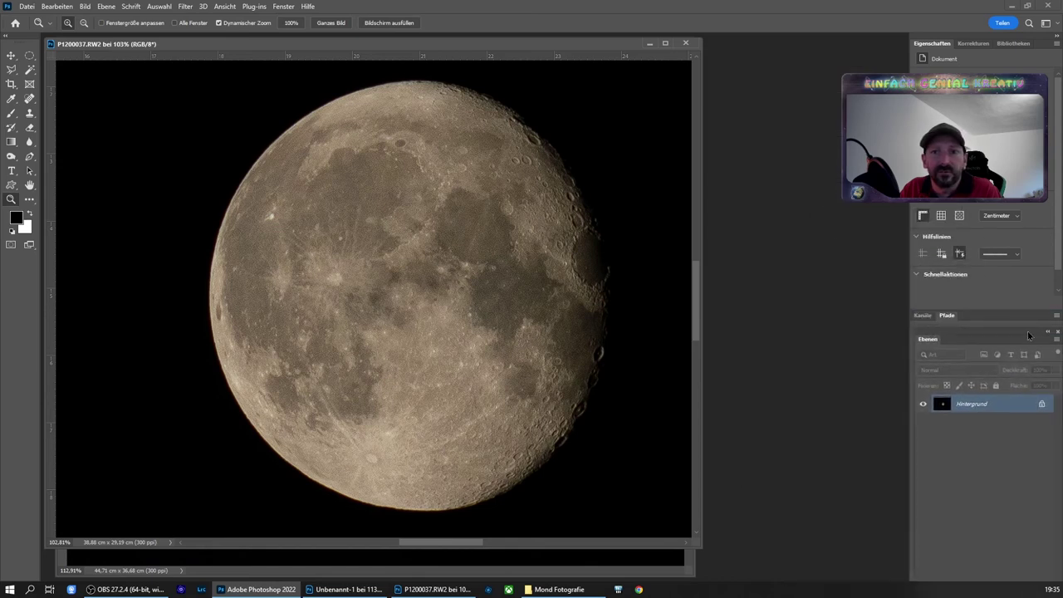
Step: Arrange the two document windows side by side and hide Unbenannt-1's top Detail-Extraktor layer
left_click_drag(521, 51, 720, 66)
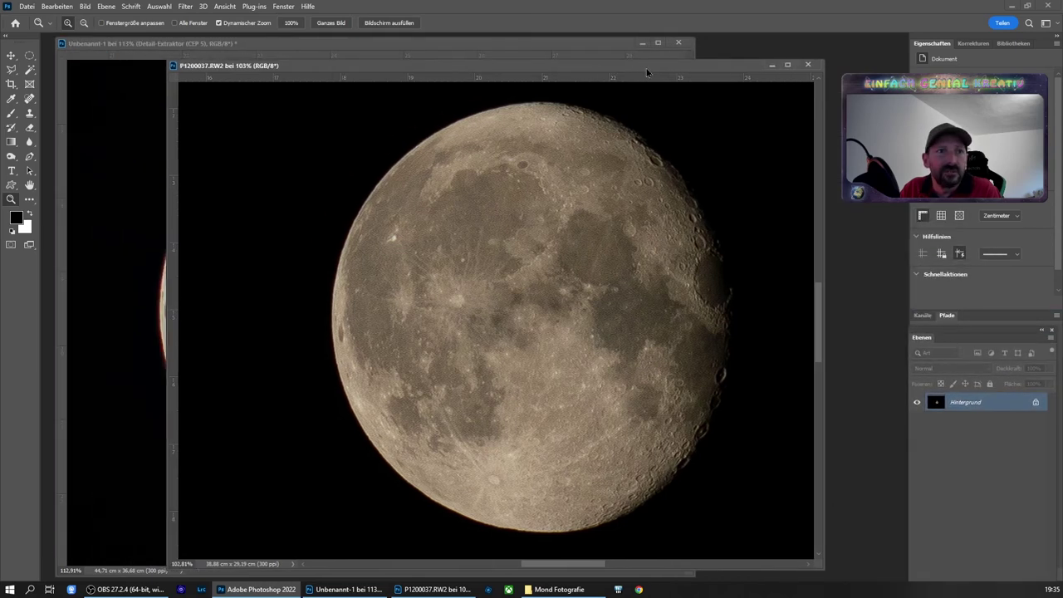
left_click(598, 50)
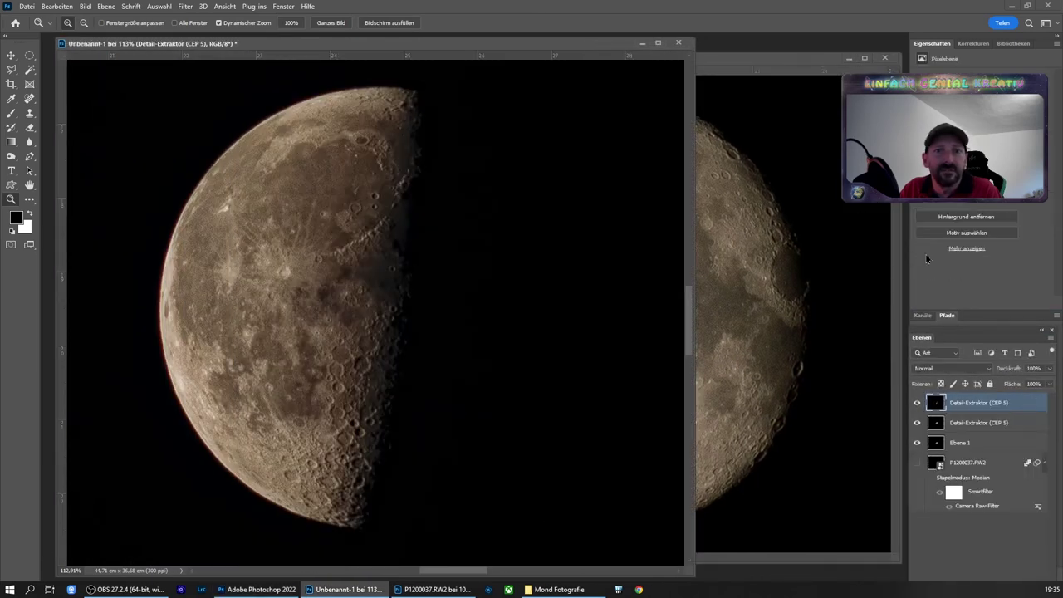
left_click(917, 403)
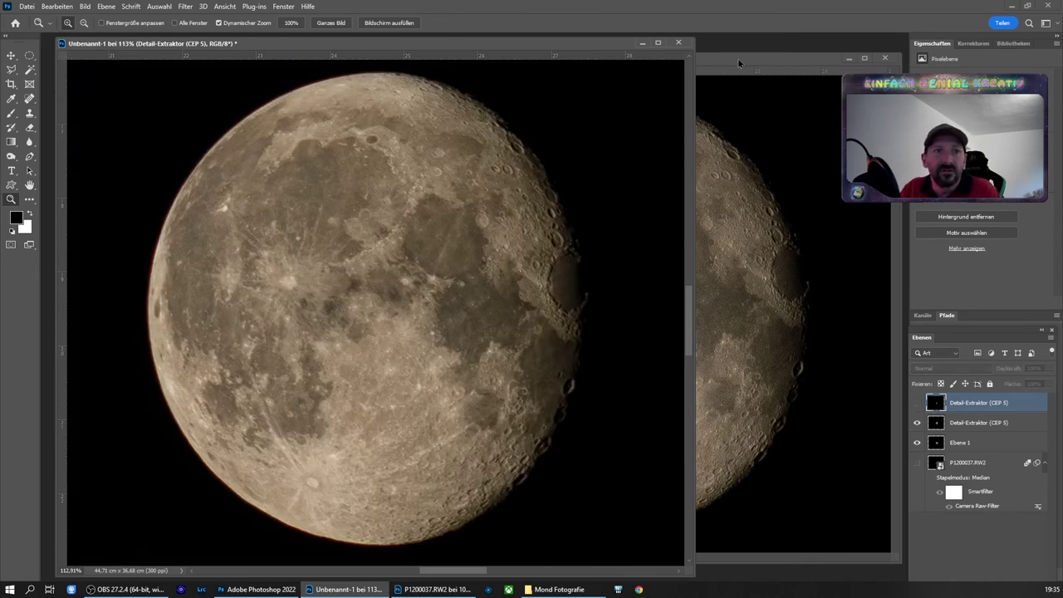
left_click_drag(738, 66, 779, 57)
left_click_drag(705, 54, 759, 48)
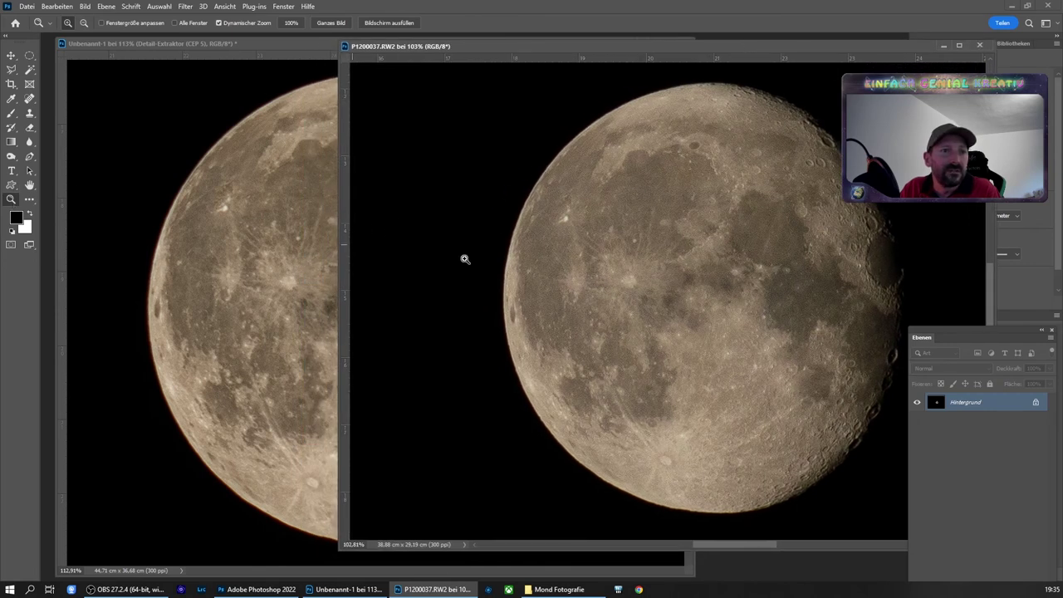
Step: Zoom the single frame to about 203% and the stacked moon to about 226% for comparison
left_click(747, 287)
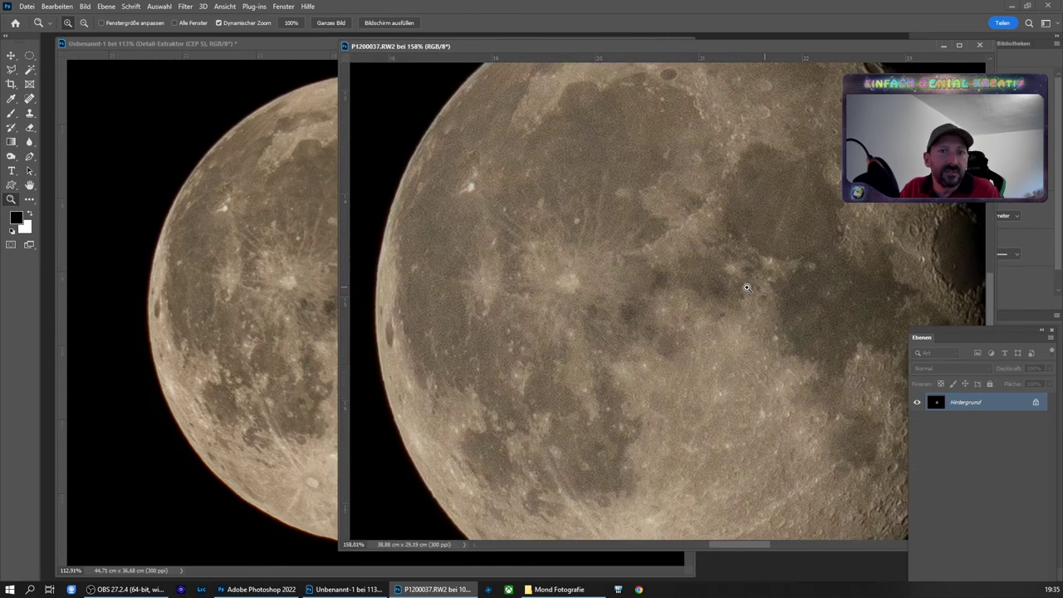
left_click(254, 57)
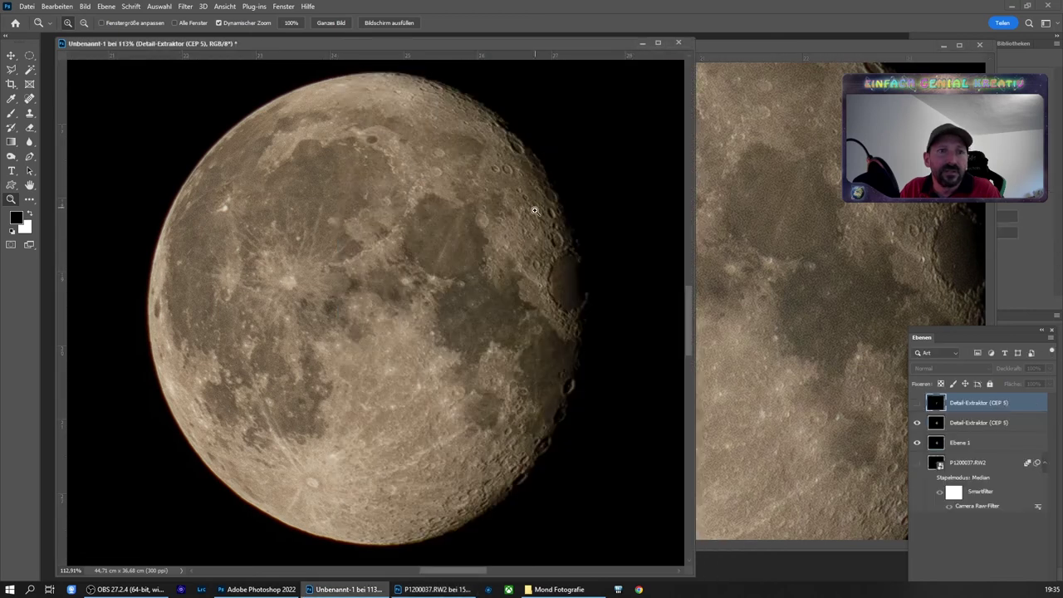
left_click_drag(533, 210, 569, 222)
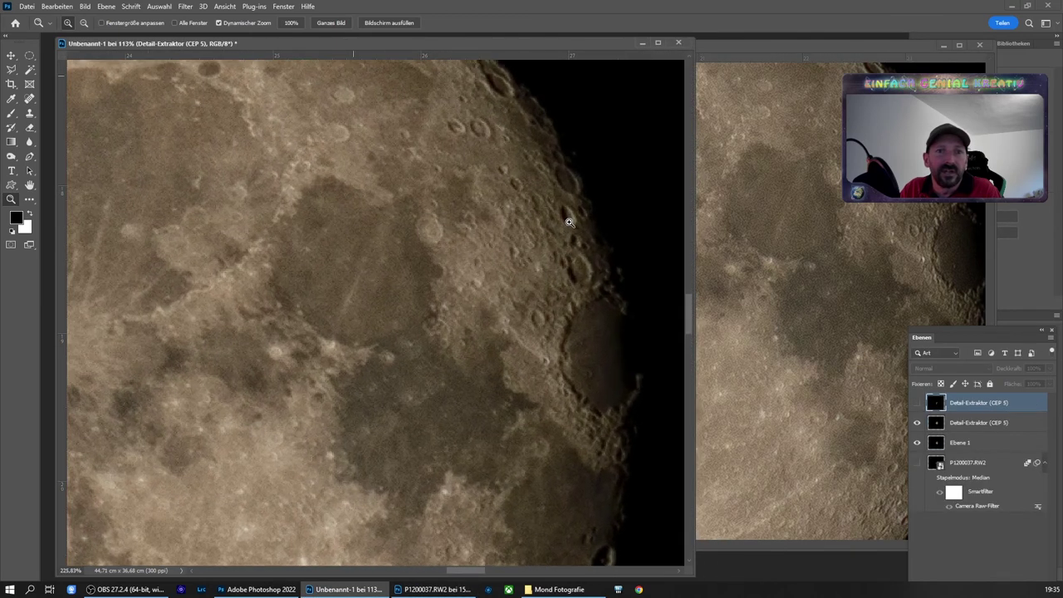
left_click(913, 207)
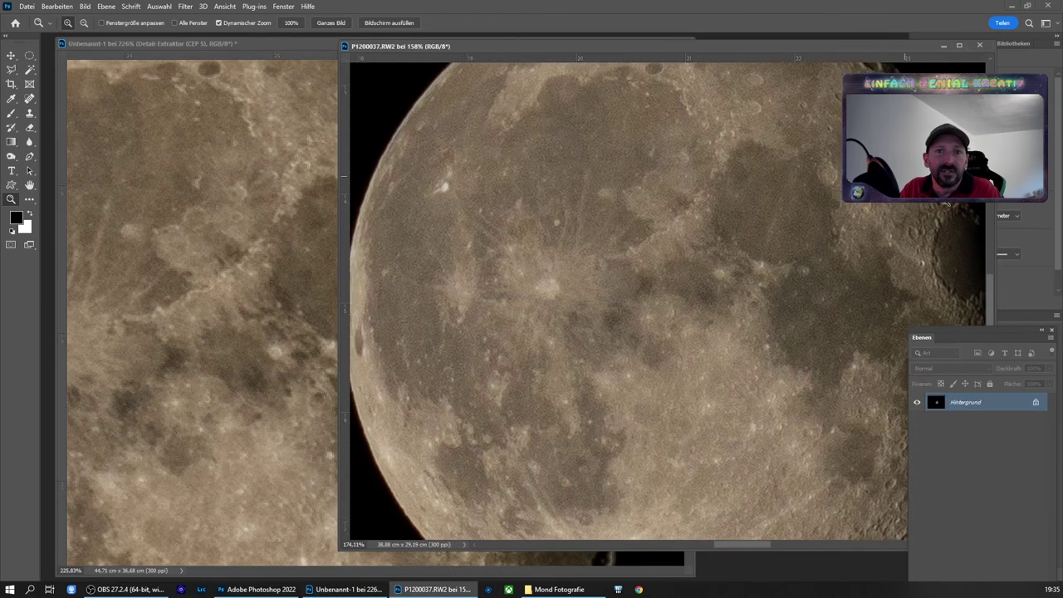
left_click_drag(914, 207, 949, 205)
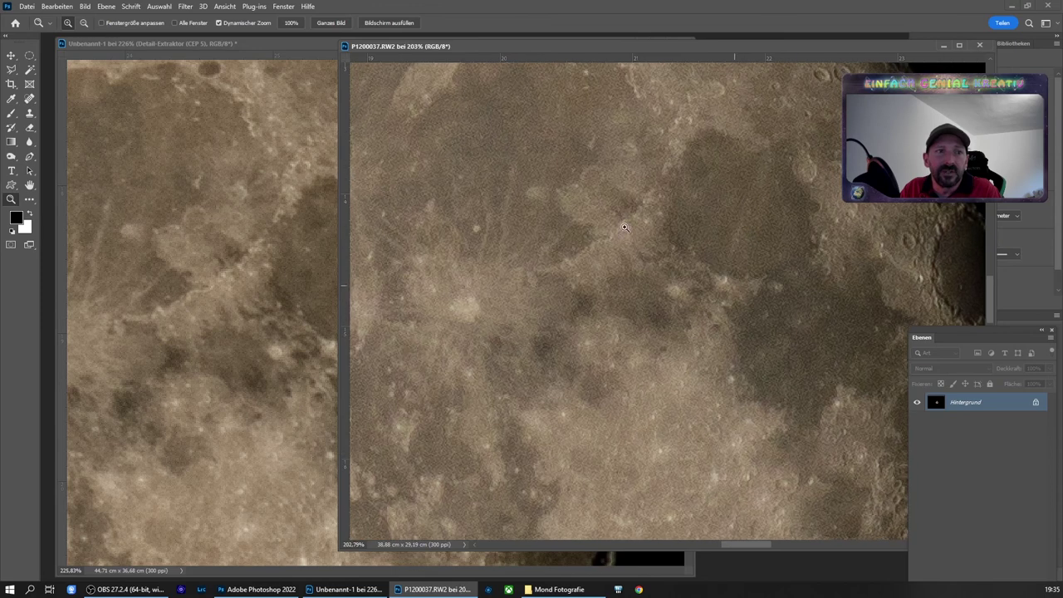
left_click(303, 44)
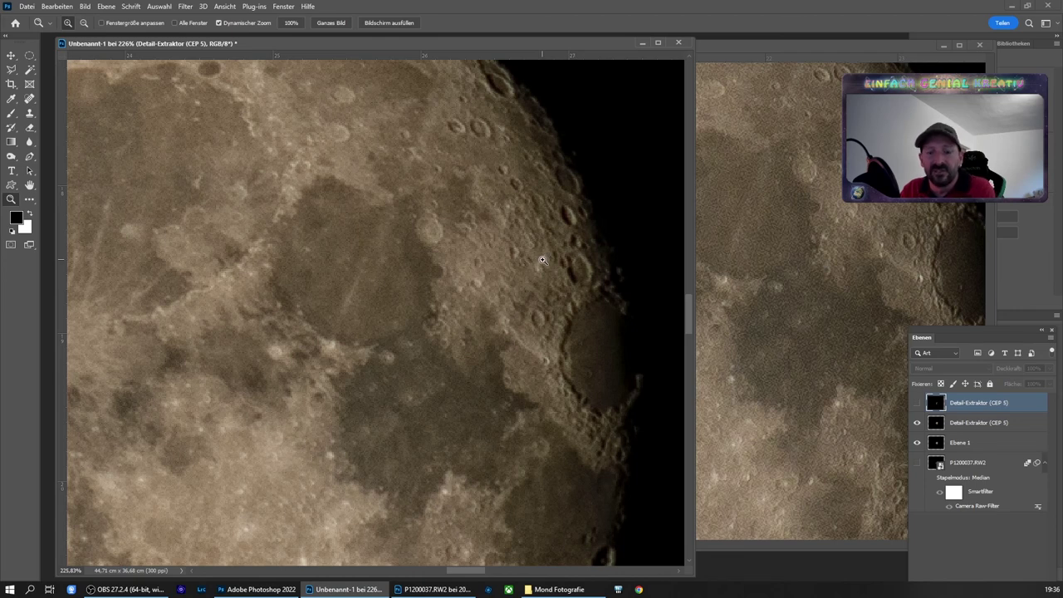
left_click_drag(536, 262, 500, 266)
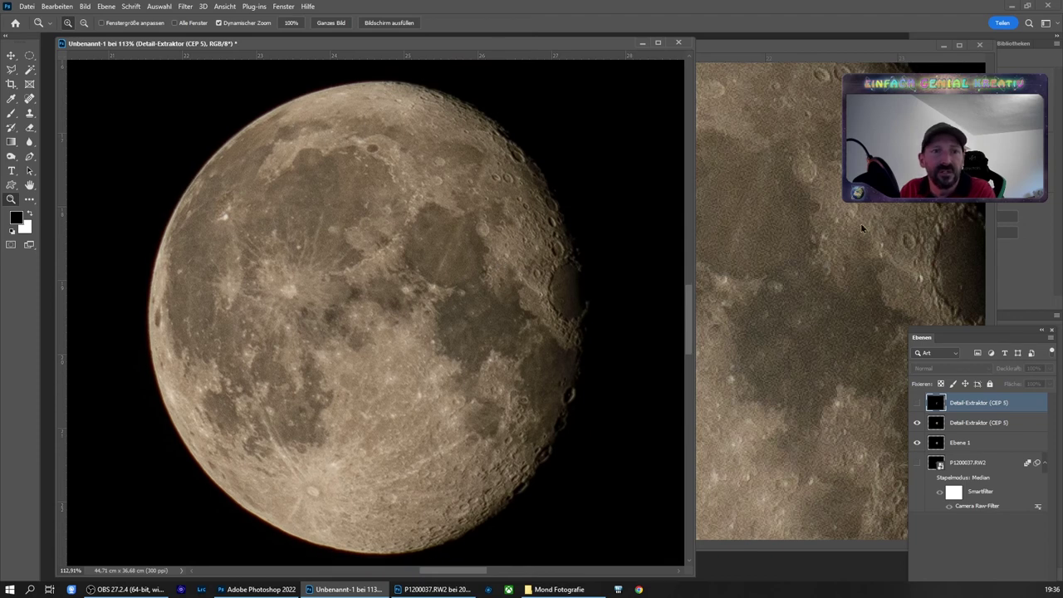
Step: Close P1200037.RW2, choosing Nein to discard its changes
left_click(978, 46)
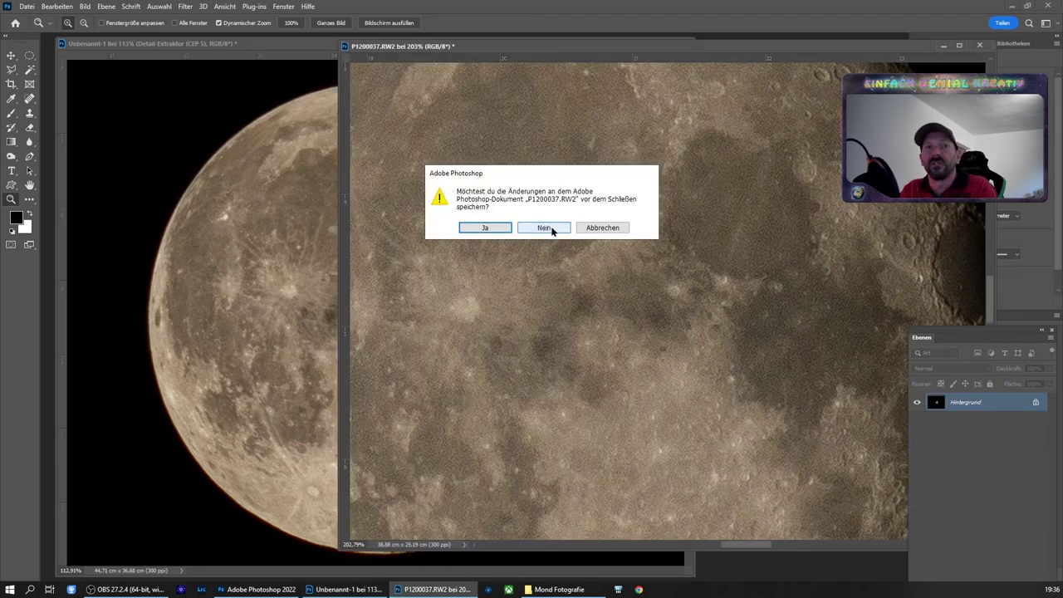
left_click(548, 228)
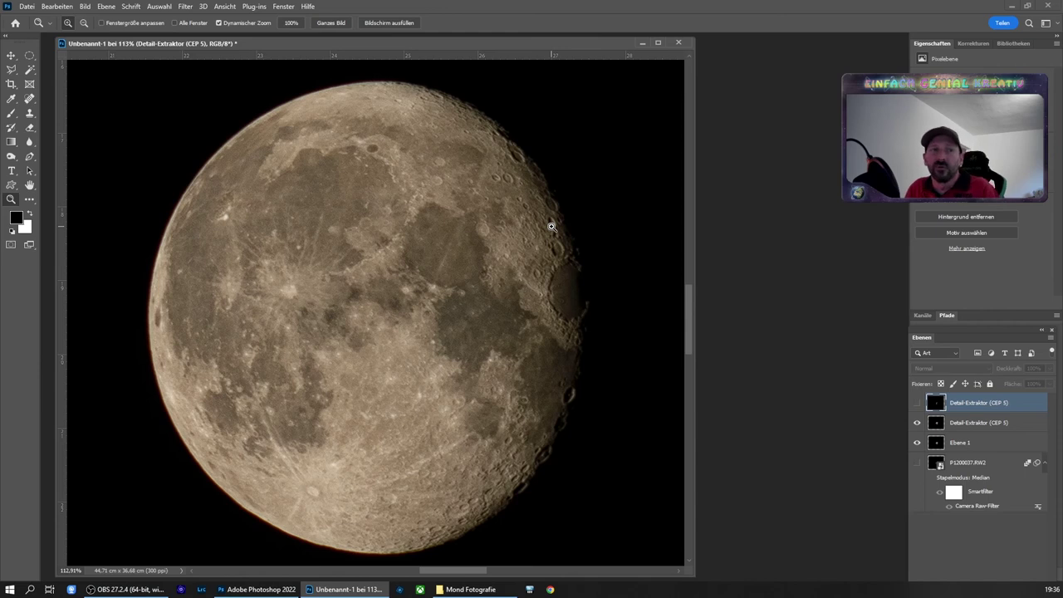